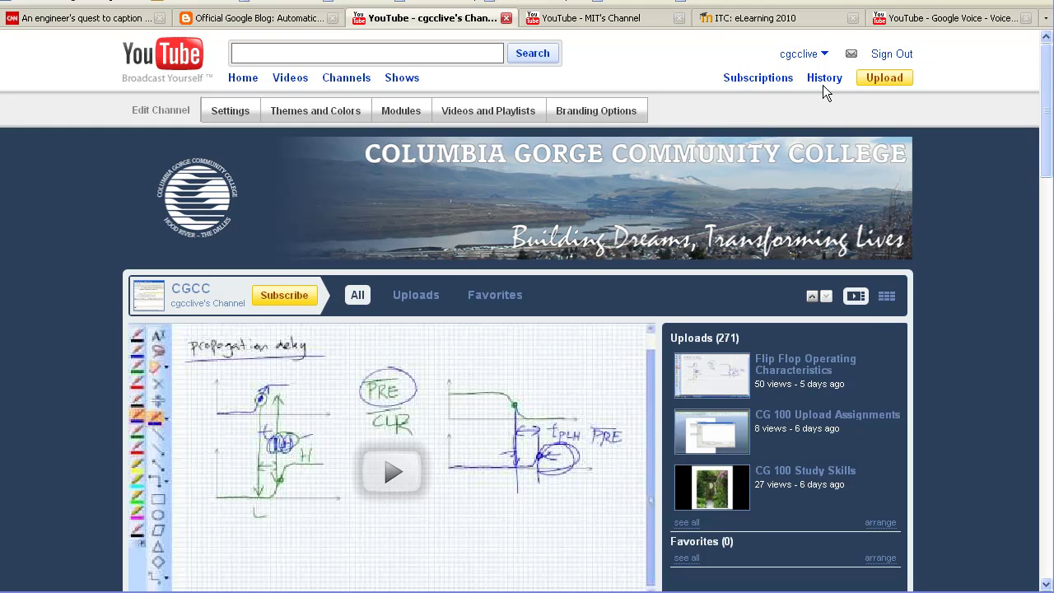
Open the cgcclive account dropdown showing My Videos, Favorites and Playlists
left_click(793, 56)
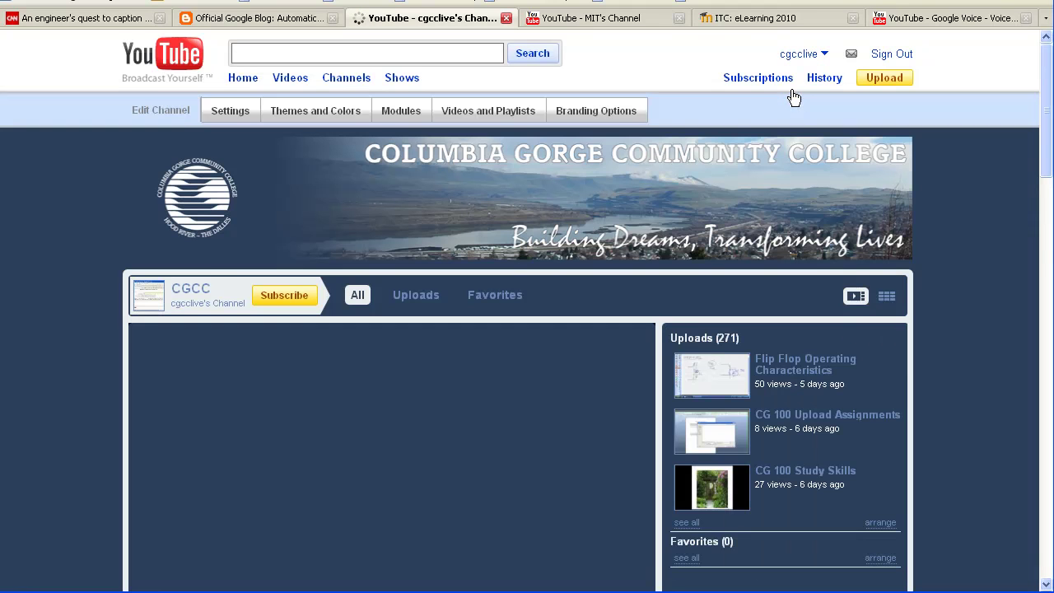
left_click(797, 55)
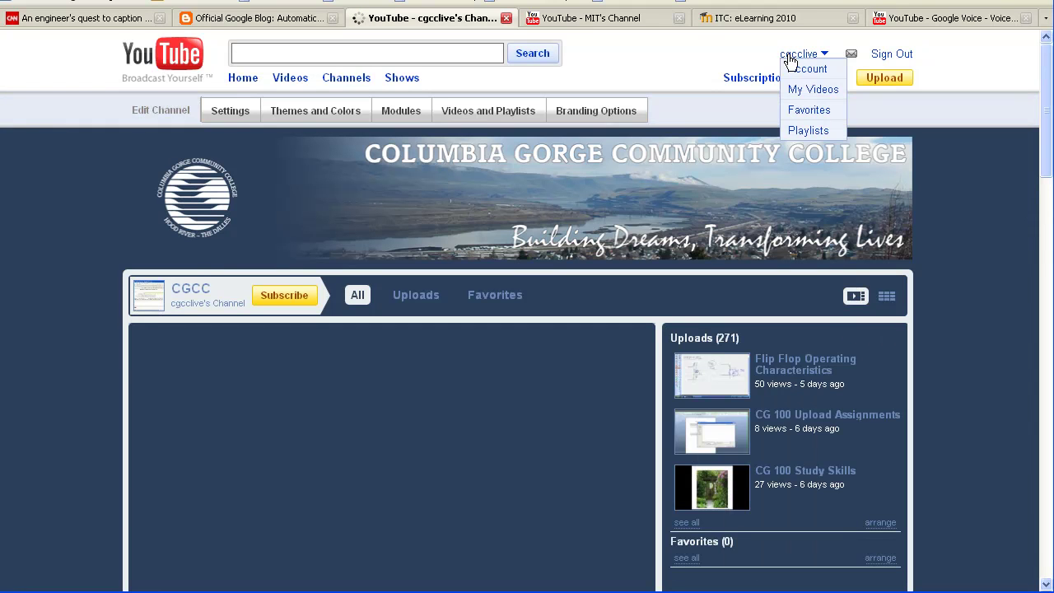
From My Videos, open the Captions page of the Flip Flop Operating Characteristics video
left_click(801, 95)
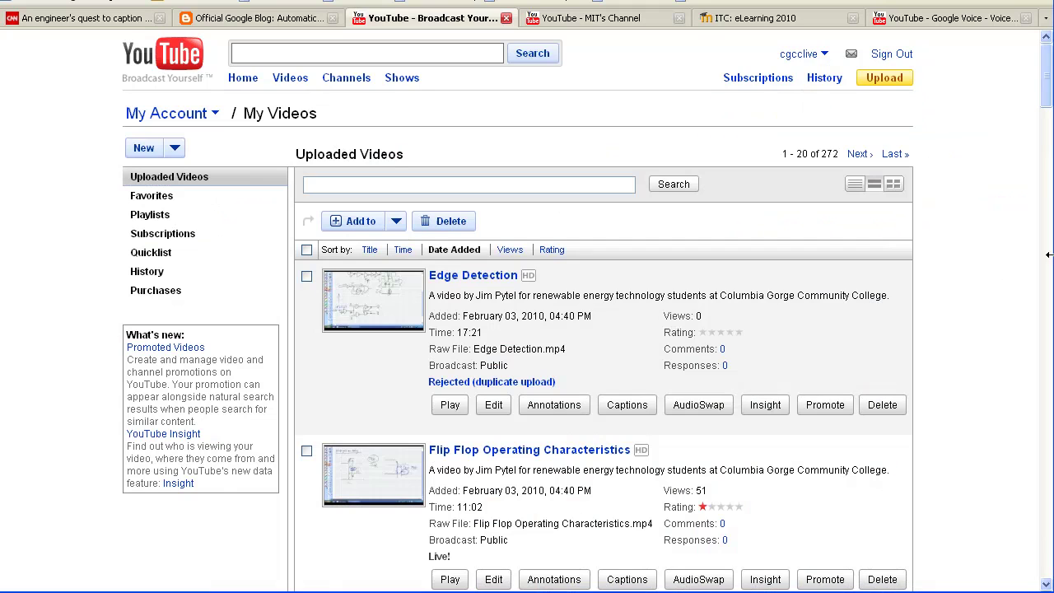
scroll(913, 177, "down", 3)
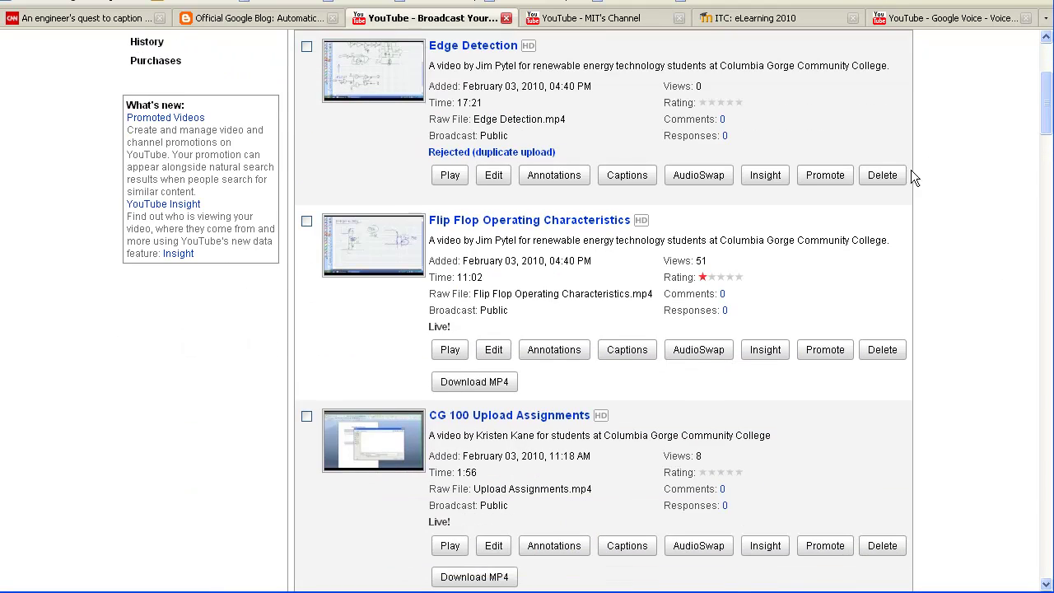
left_click(637, 356)
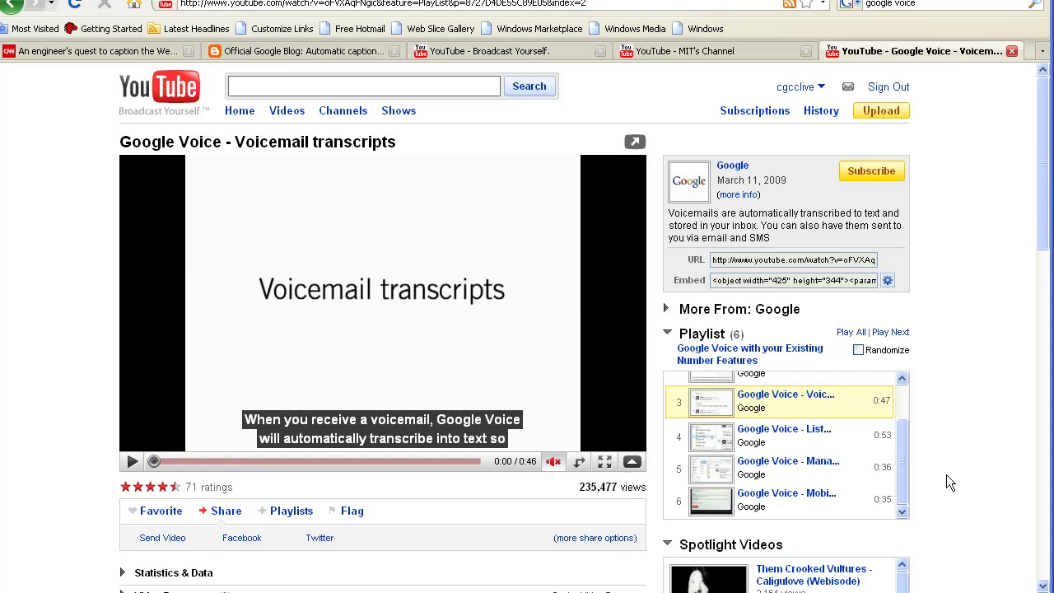
Play the Google Voice - Voicemail transcripts example so its captions appear
left_click(130, 463)
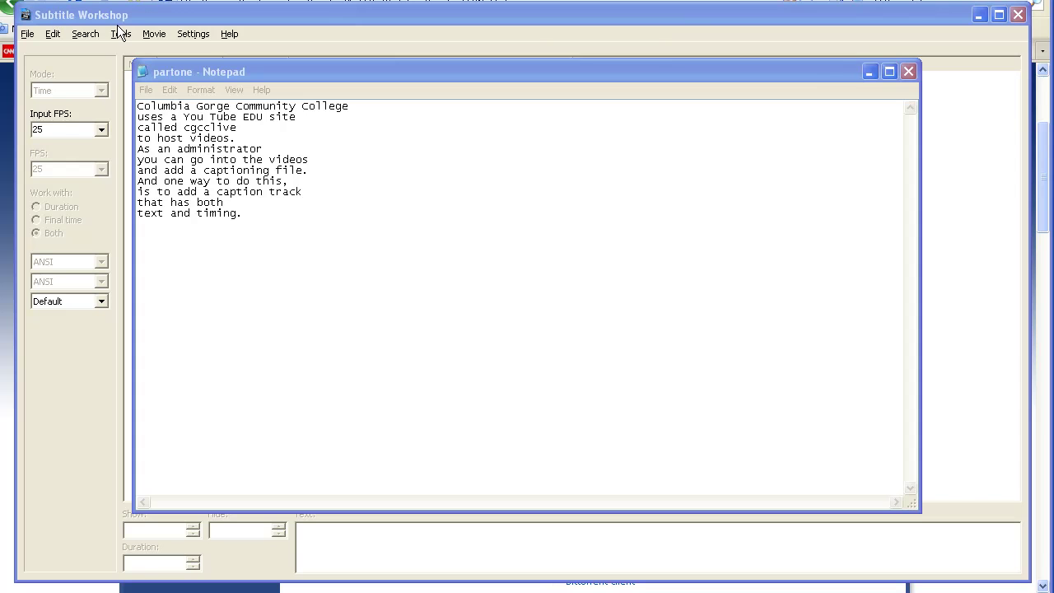
Load the partone transcript into Subtitle Workshop as subtitles
left_click(28, 36)
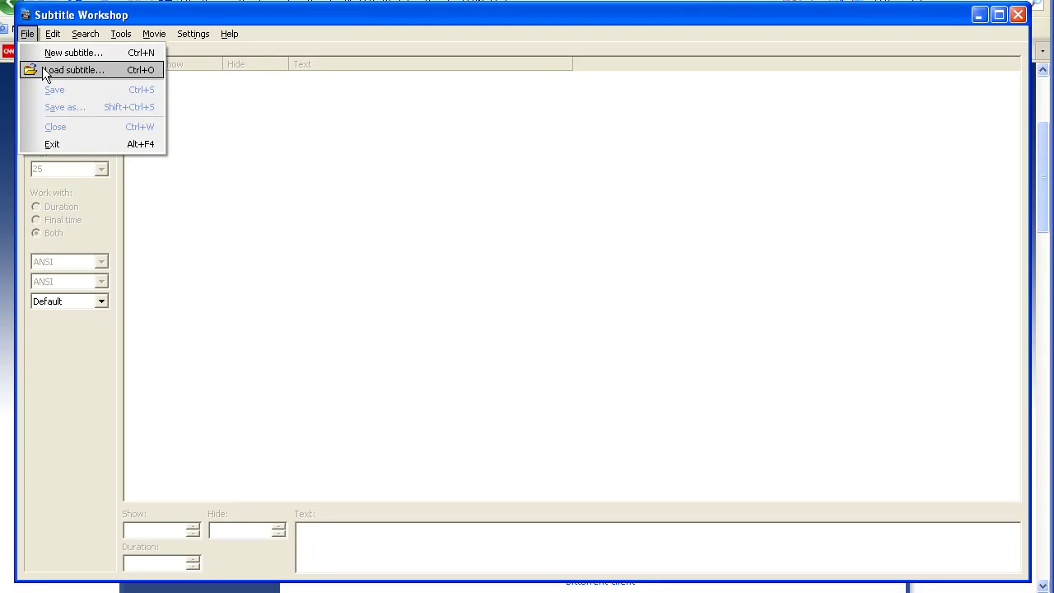
left_click(42, 69)
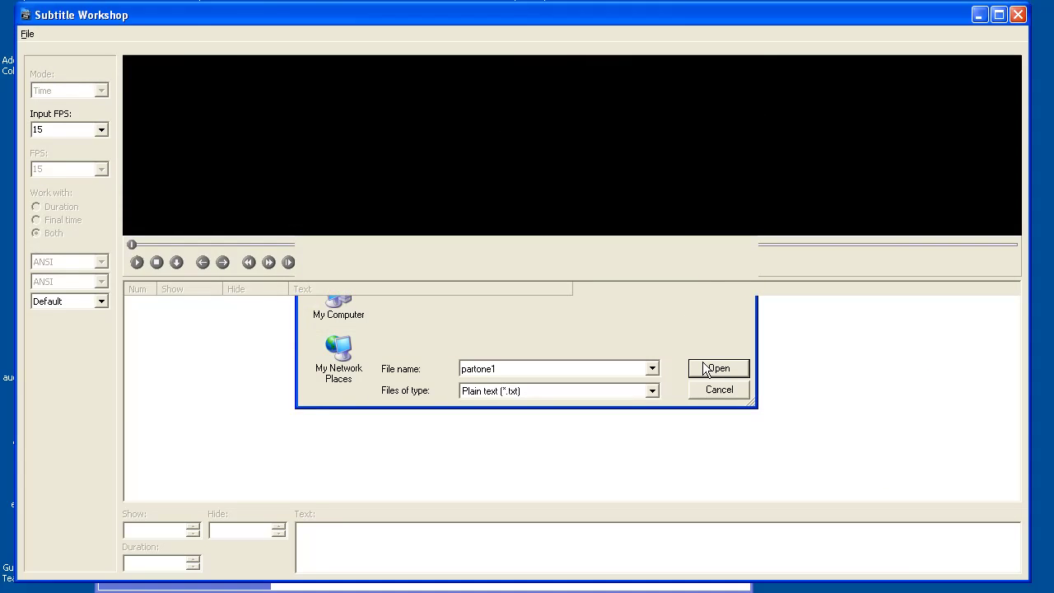
left_click(708, 369)
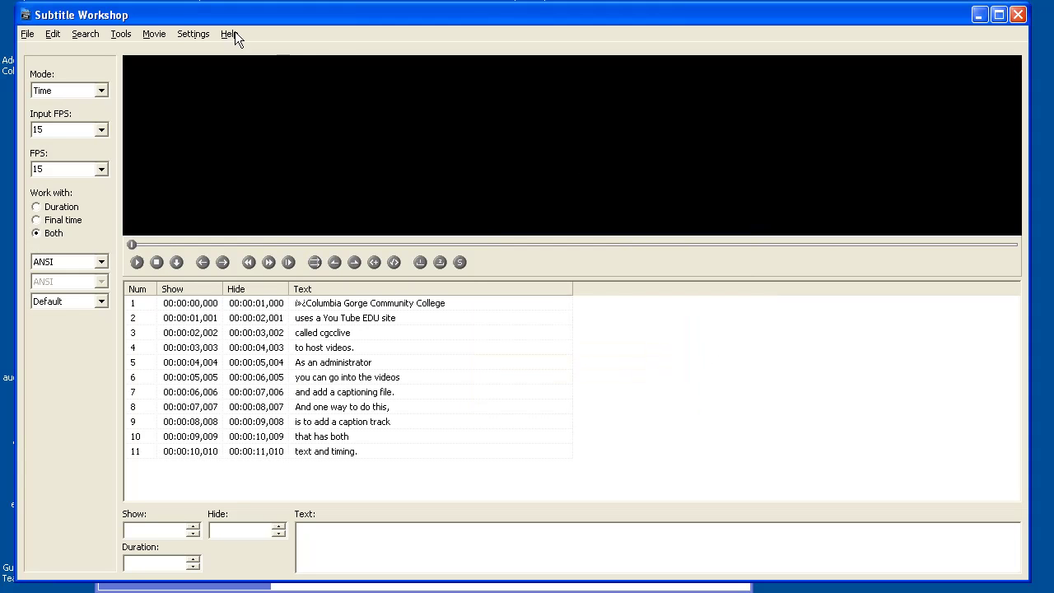
Open the Captioning video file alongside the subtitles for preview
left_click(161, 34)
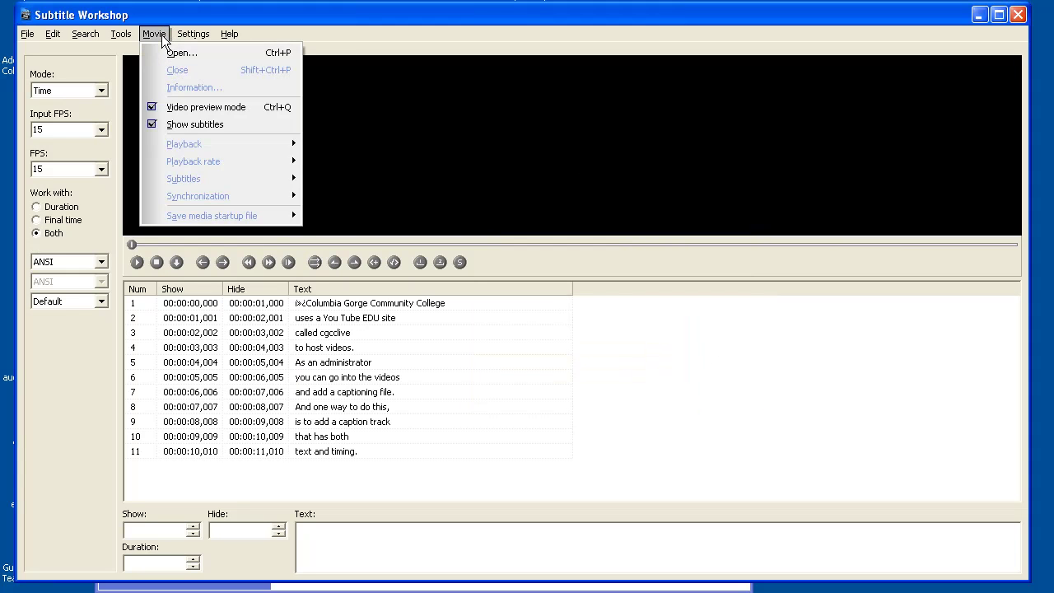
left_click(167, 52)
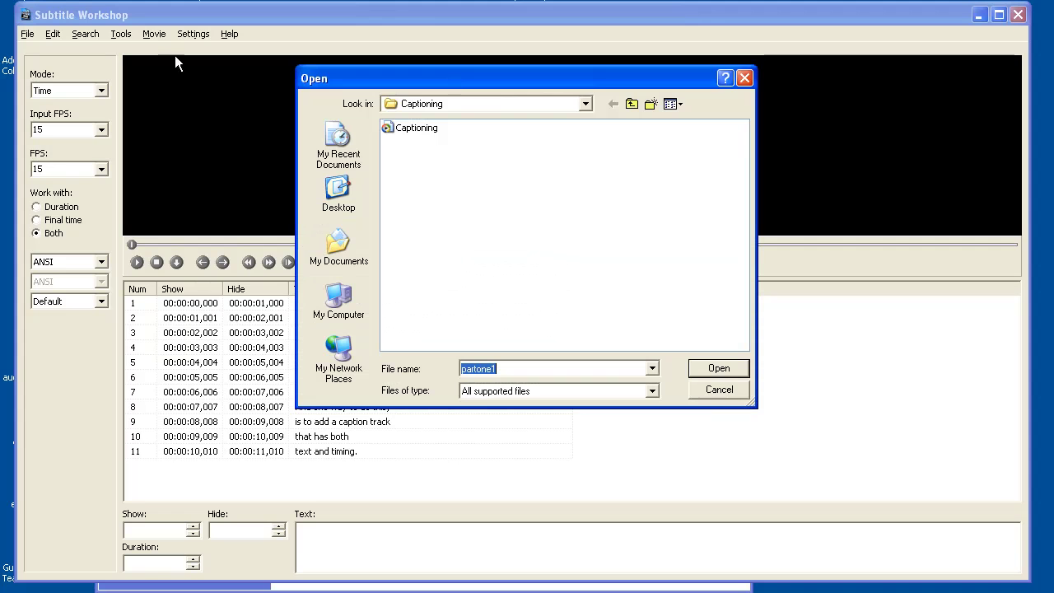
double_click(417, 131)
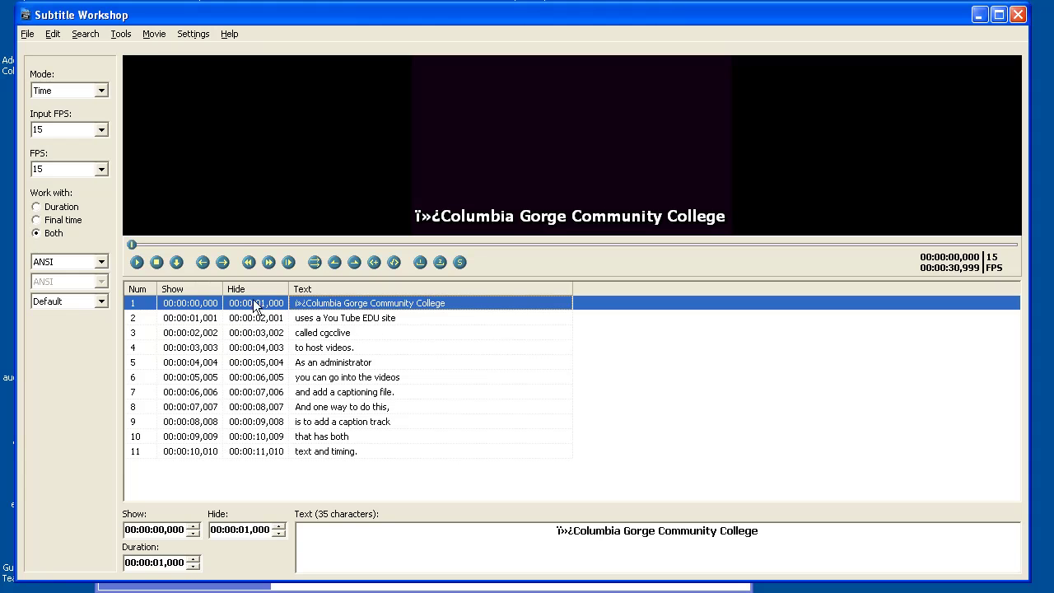
Play the video and mark the end time of lines 1–10, ending line 10 at 00:00:28,782
left_click(137, 262)
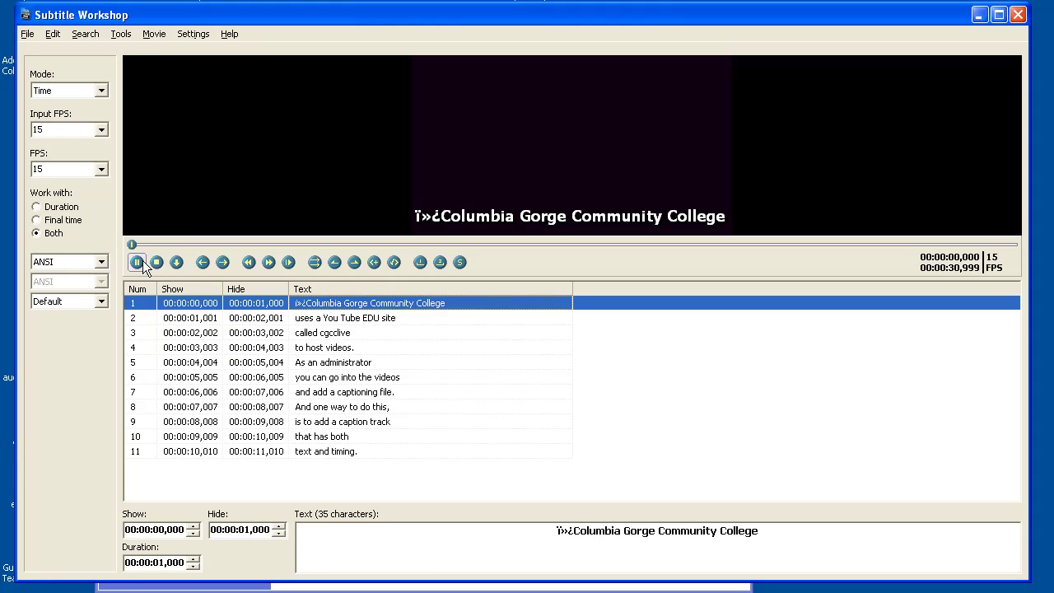
left_click(355, 262)
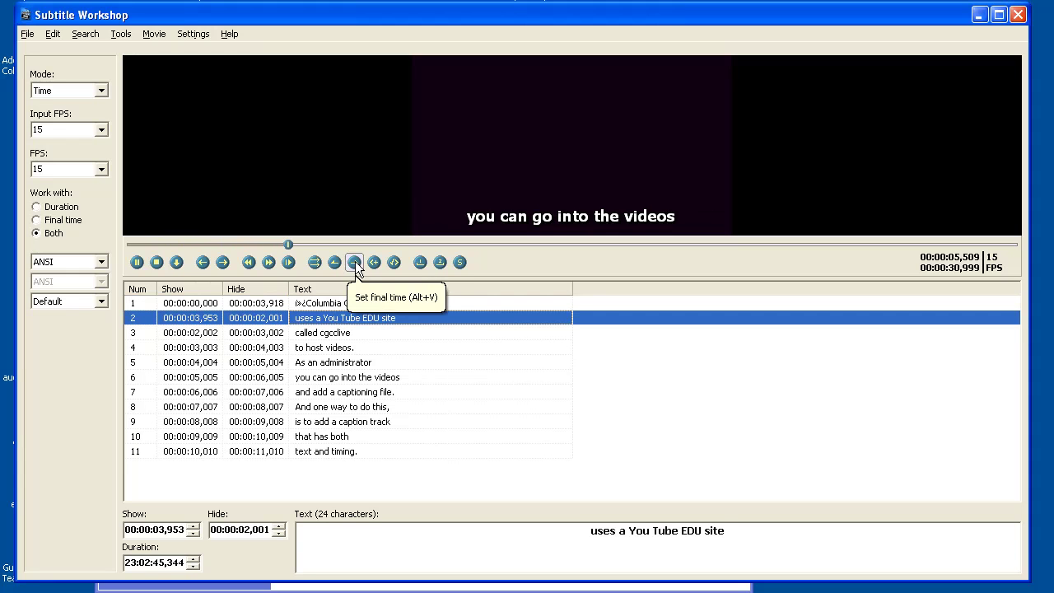
left_click(355, 262)
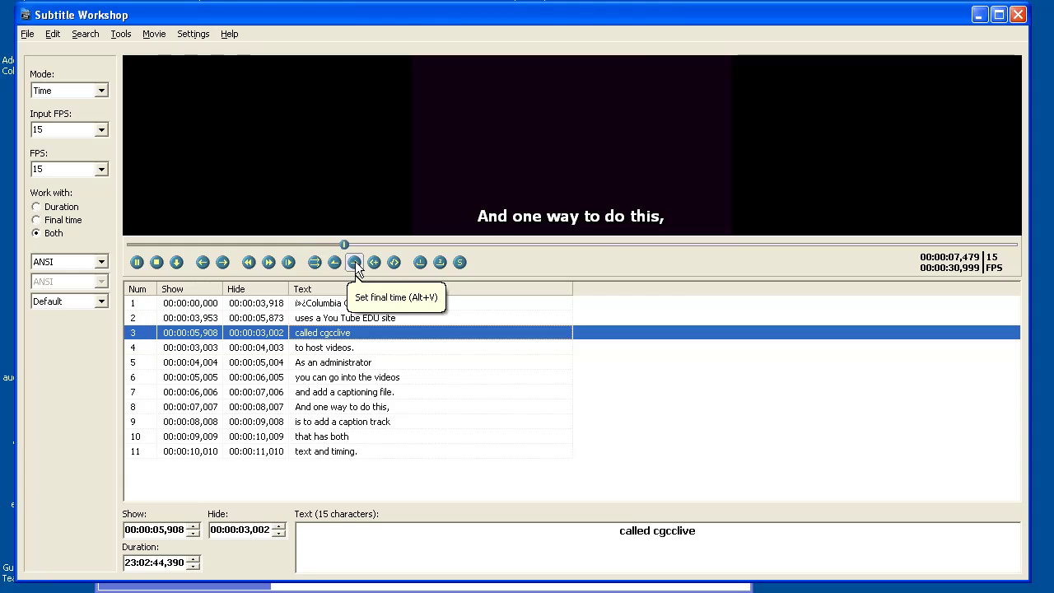
left_click(355, 262)
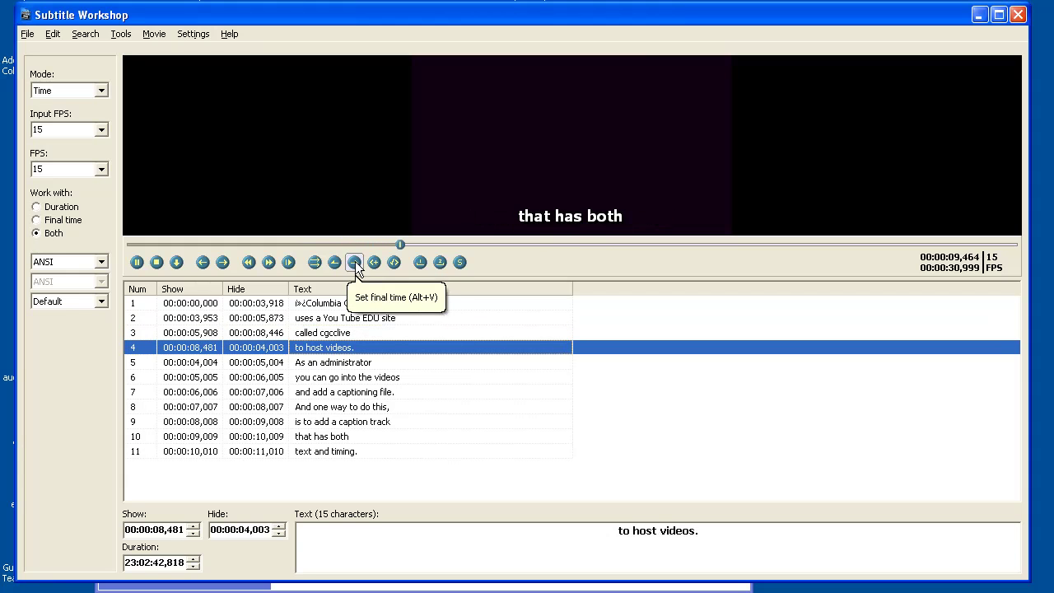
left_click(355, 262)
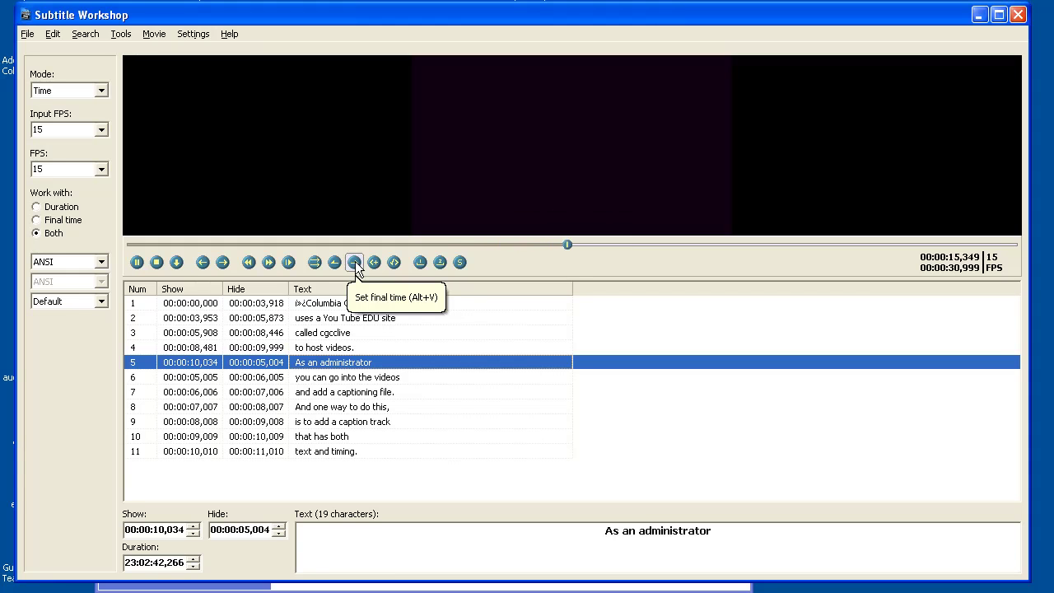
left_click(355, 262)
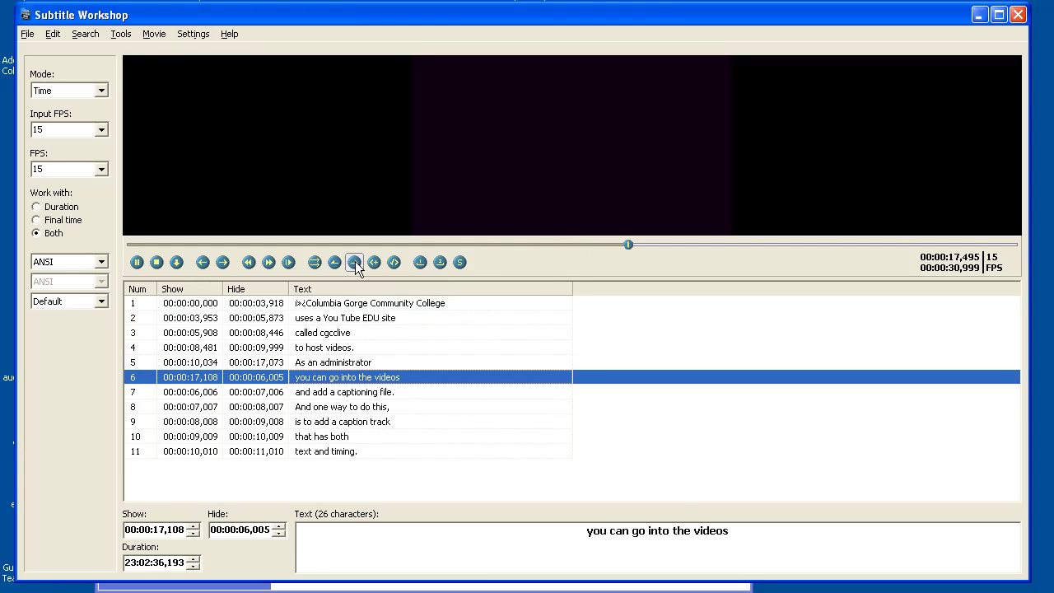
left_click(355, 262)
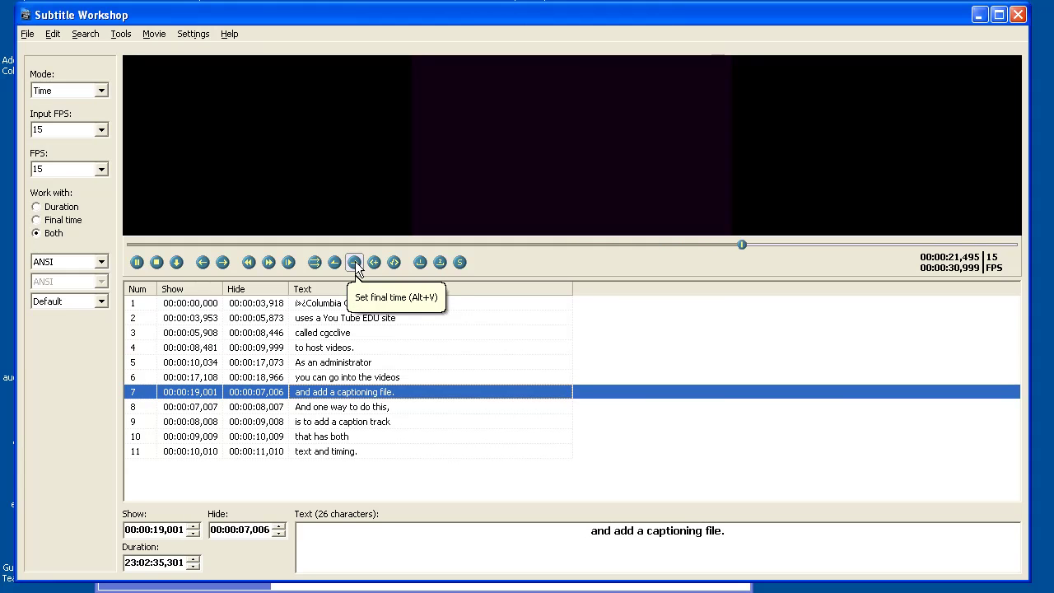
left_click(355, 262)
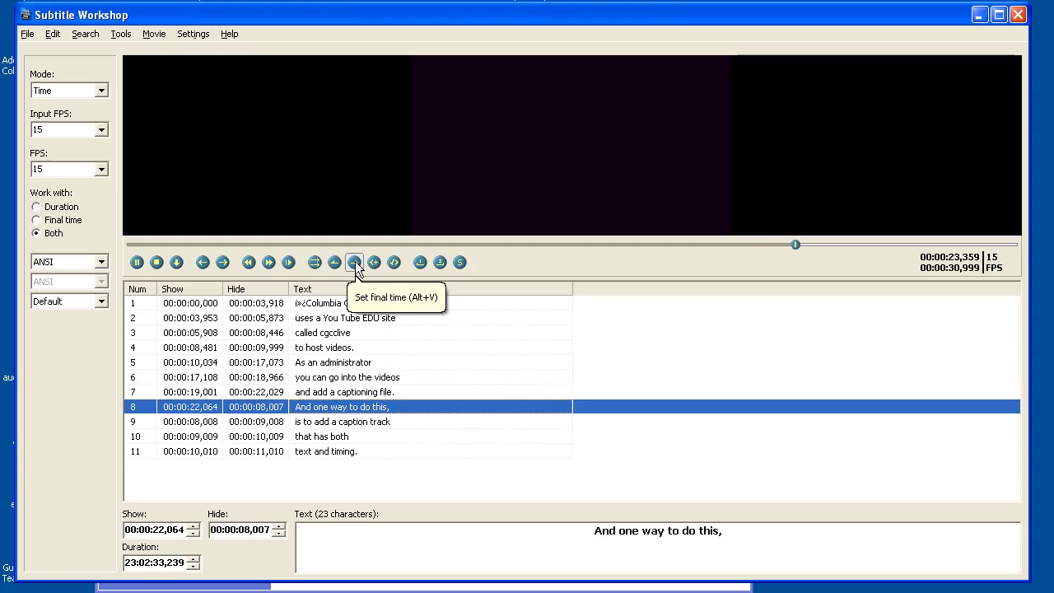
left_click(356, 265)
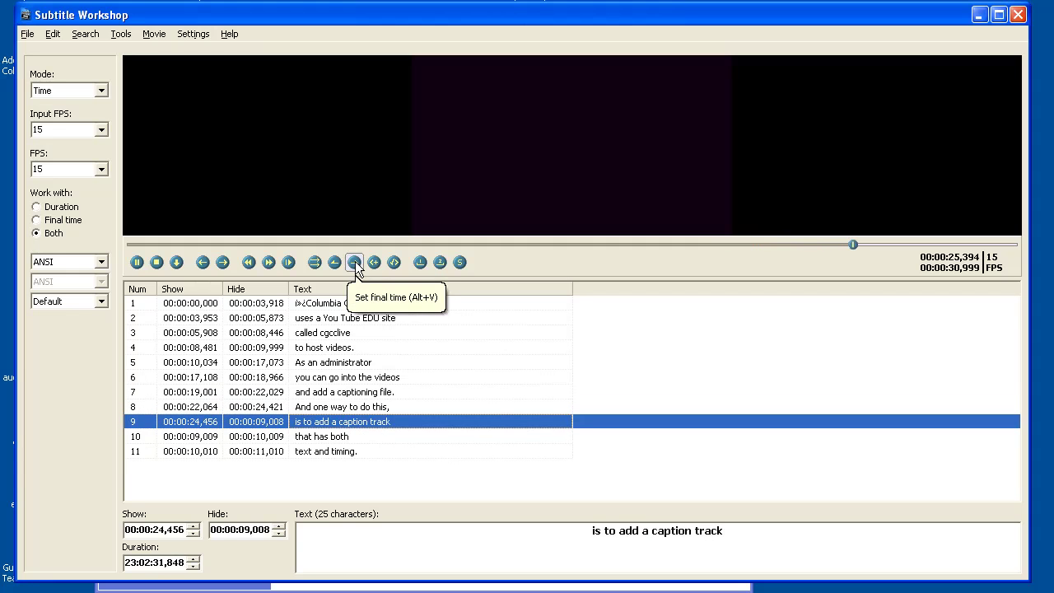
left_click(355, 264)
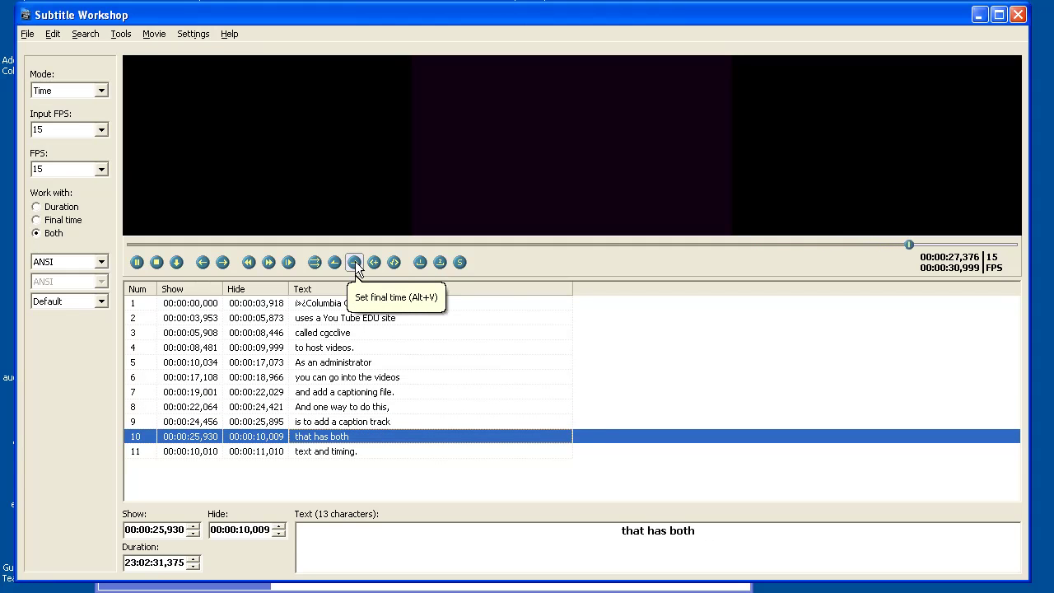
left_click(355, 263)
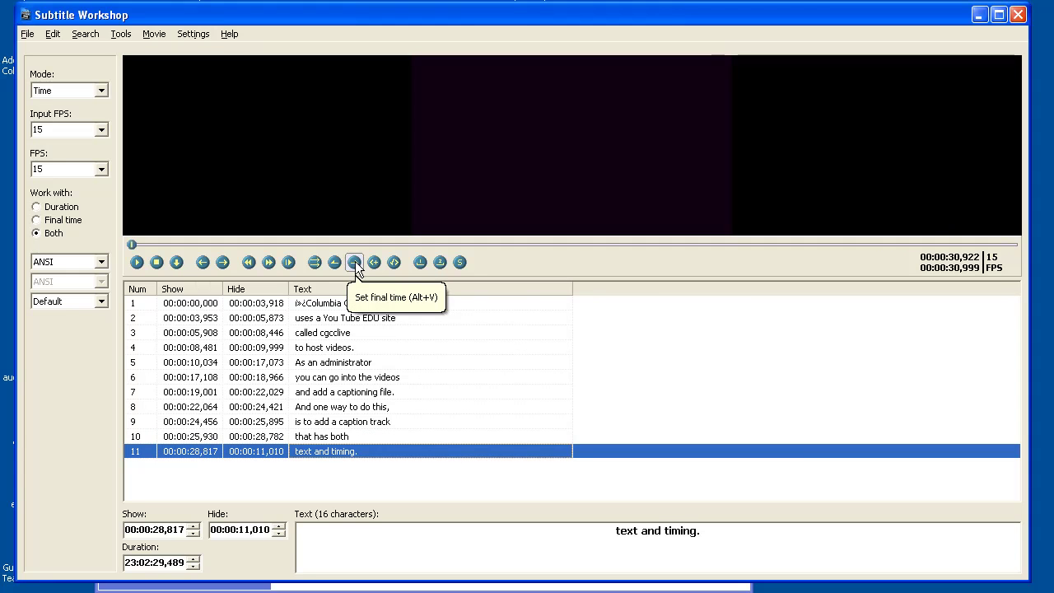
Replay to check timing, then save as SubRip (.srt) in Desktop\eLearning 2010\Captioning
left_click(135, 263)
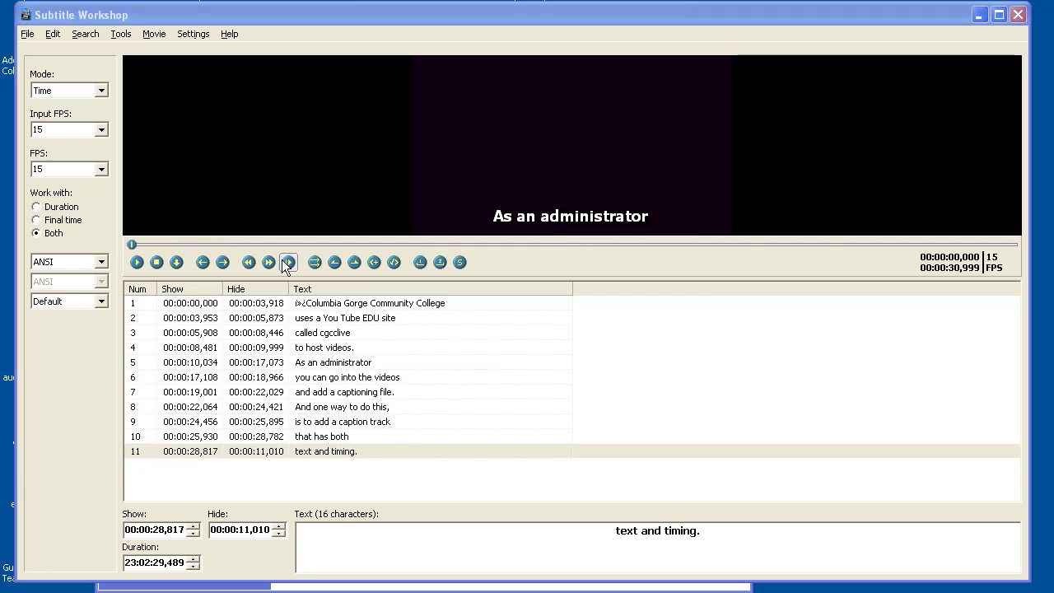
left_click(28, 35)
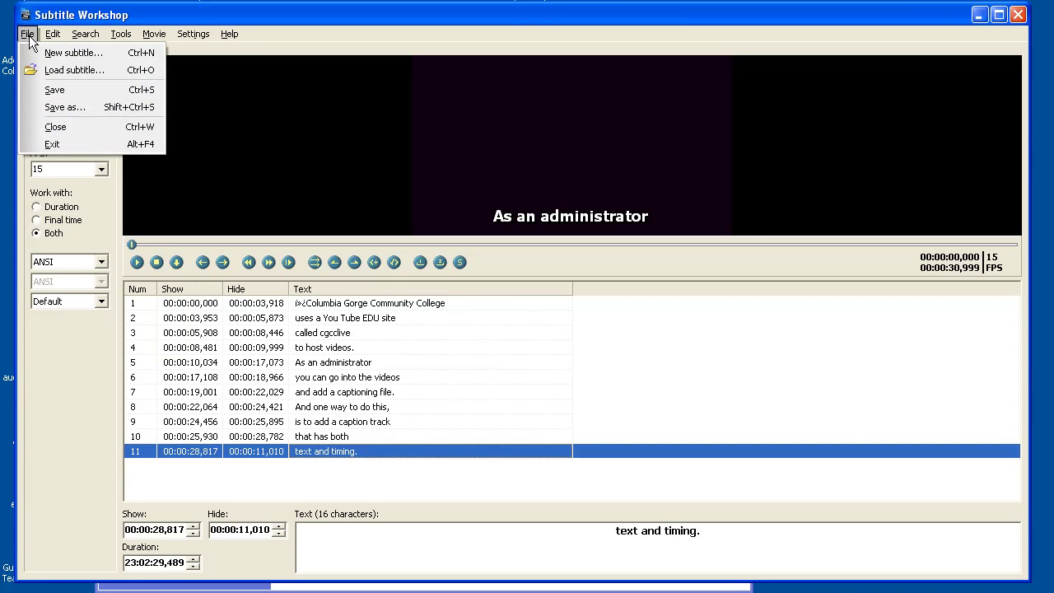
left_click(59, 108)
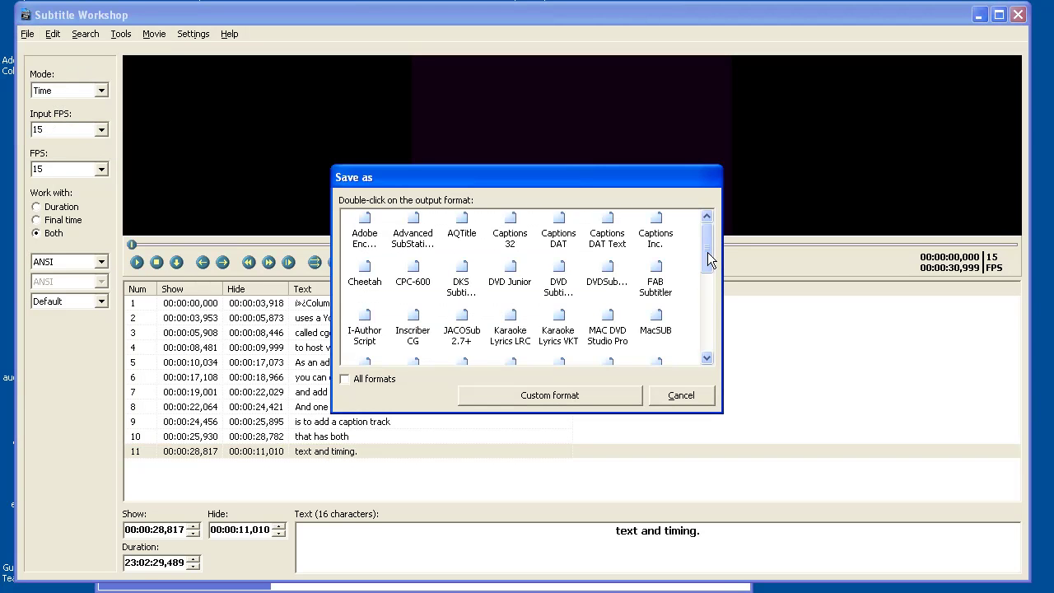
left_click_drag(707, 252, 705, 352)
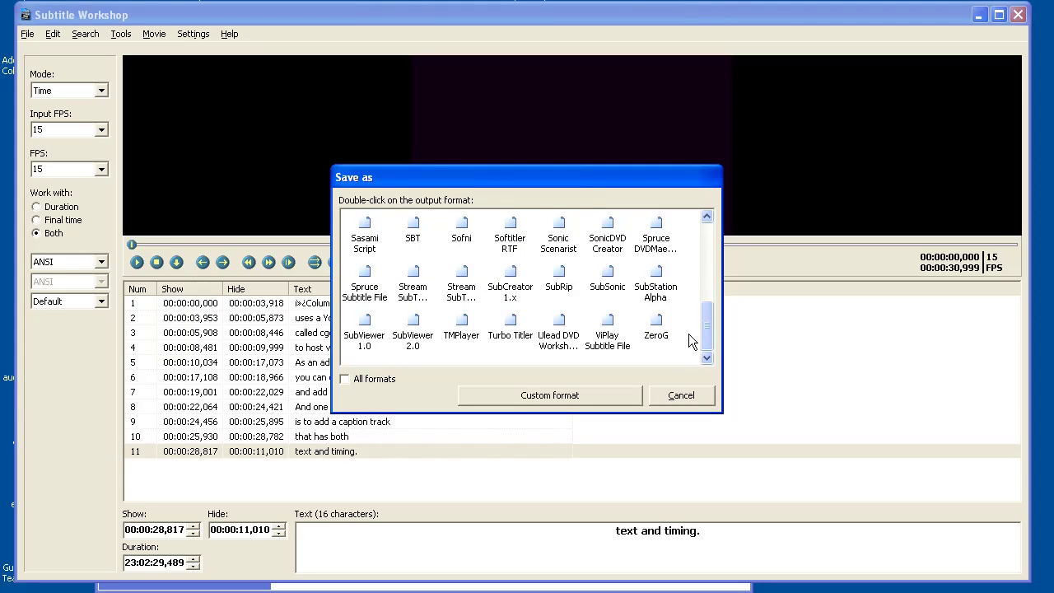
double_click(557, 276)
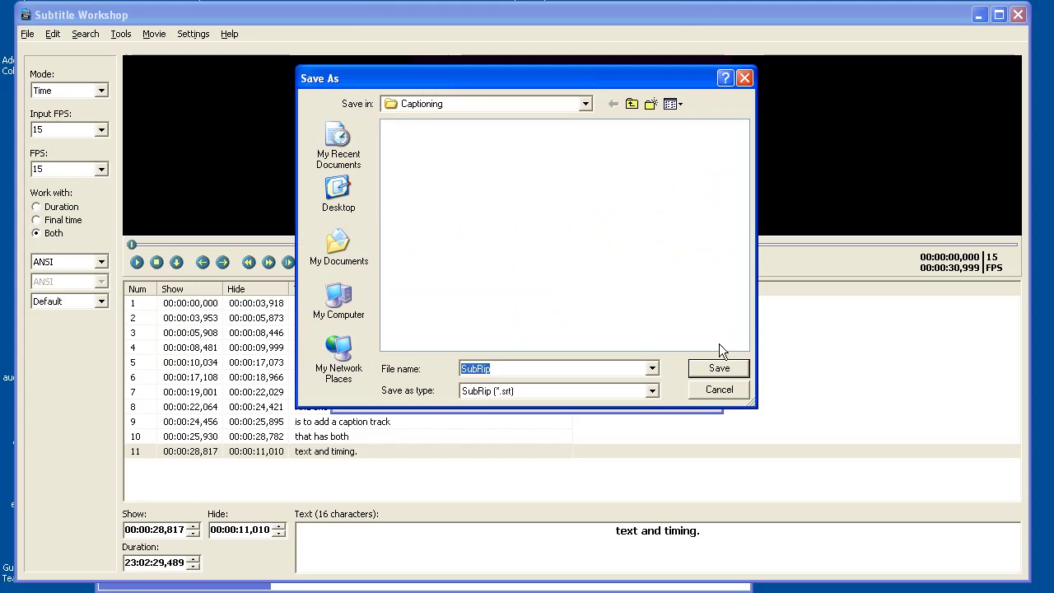
left_click(337, 202)
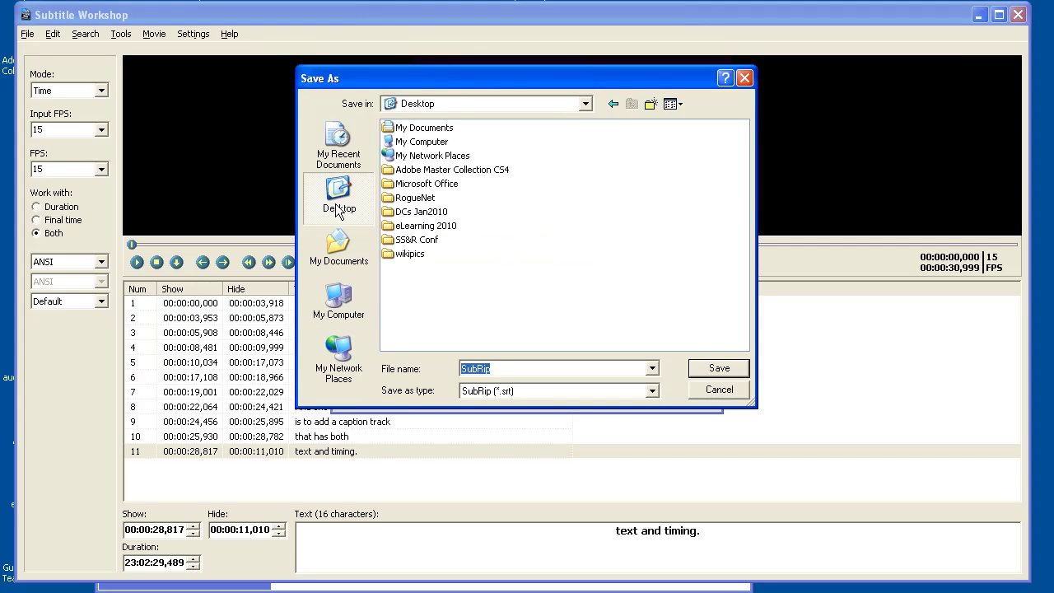
double_click(429, 229)
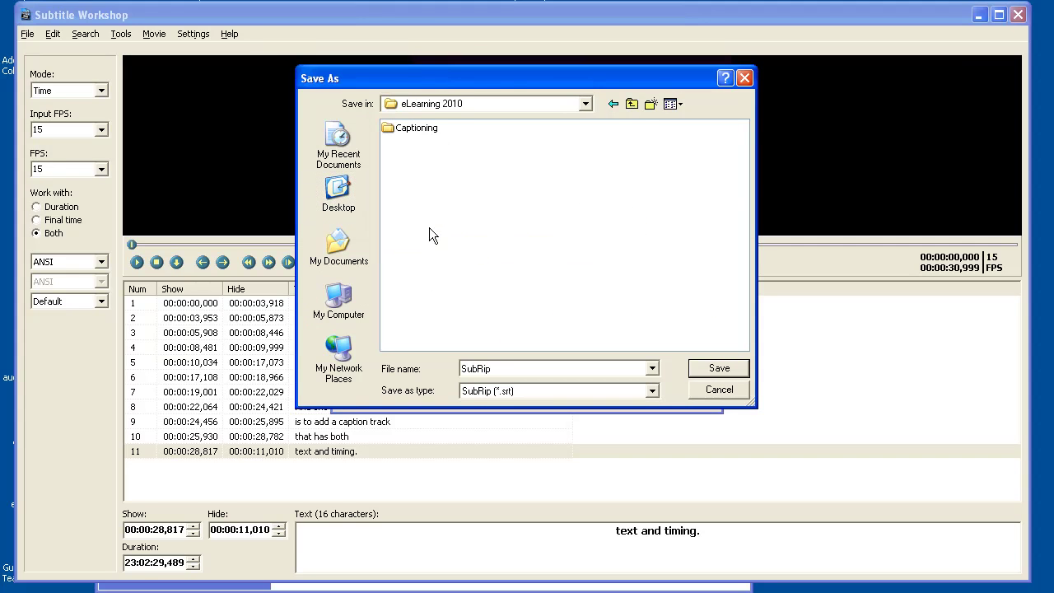
double_click(403, 131)
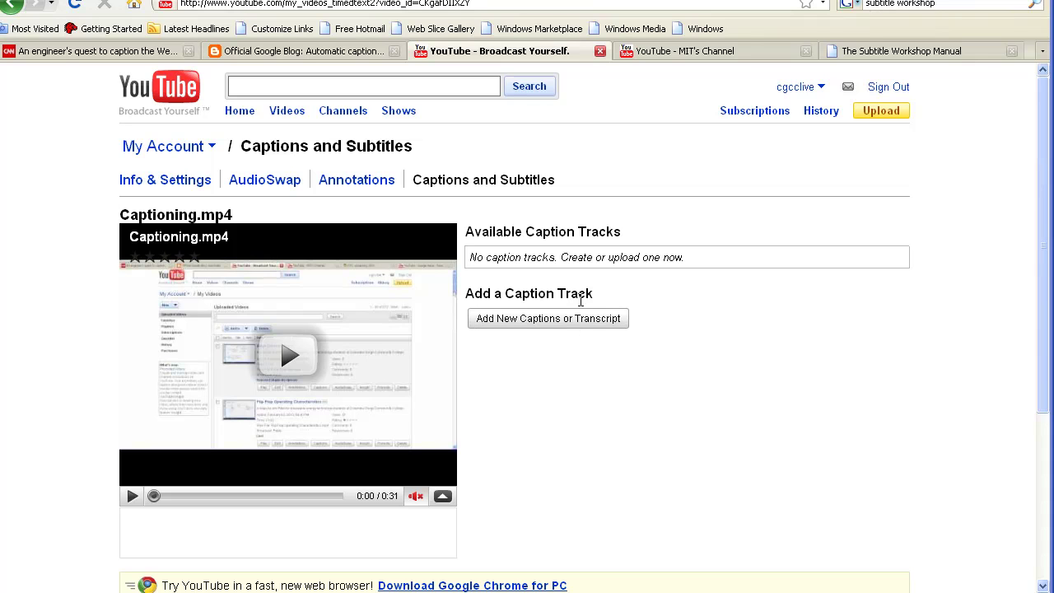
Upload eLearning 2010\Captioning\captioning.srt as a new caption track for Captioning.mp4
left_click(577, 321)
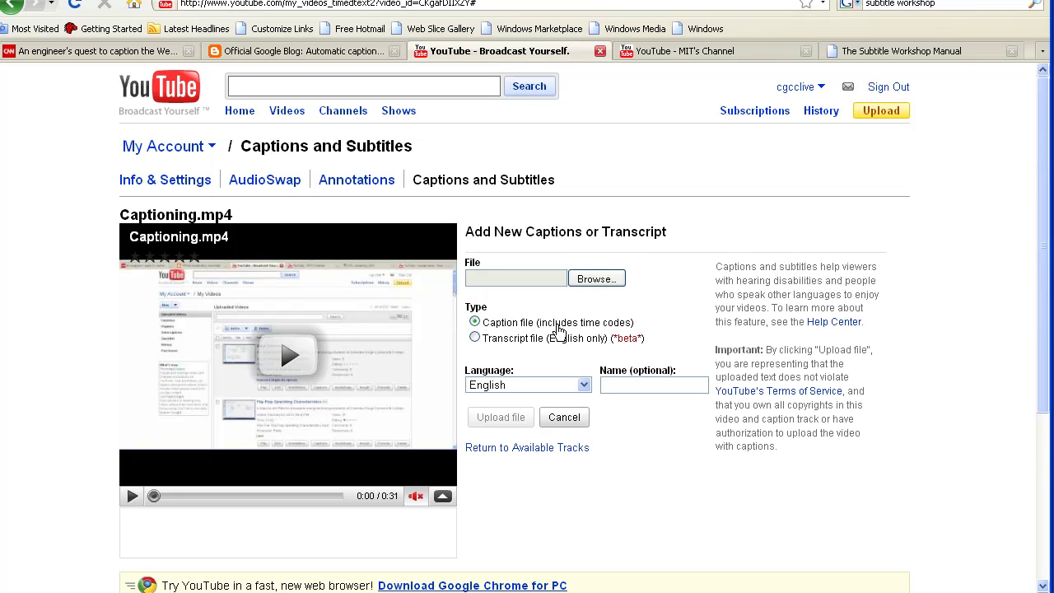
left_click(581, 281)
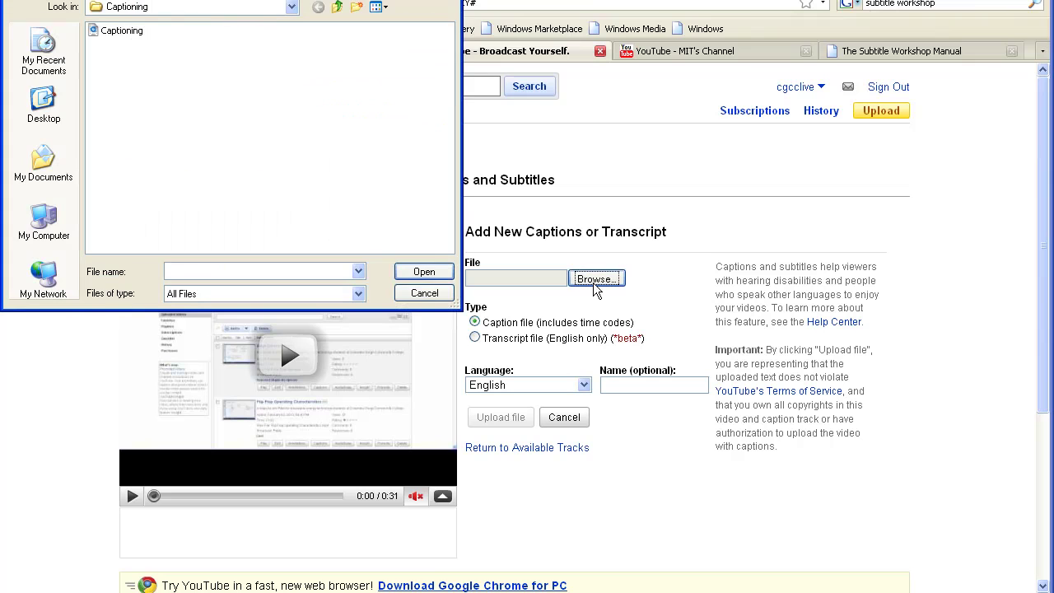
left_click(41, 107)
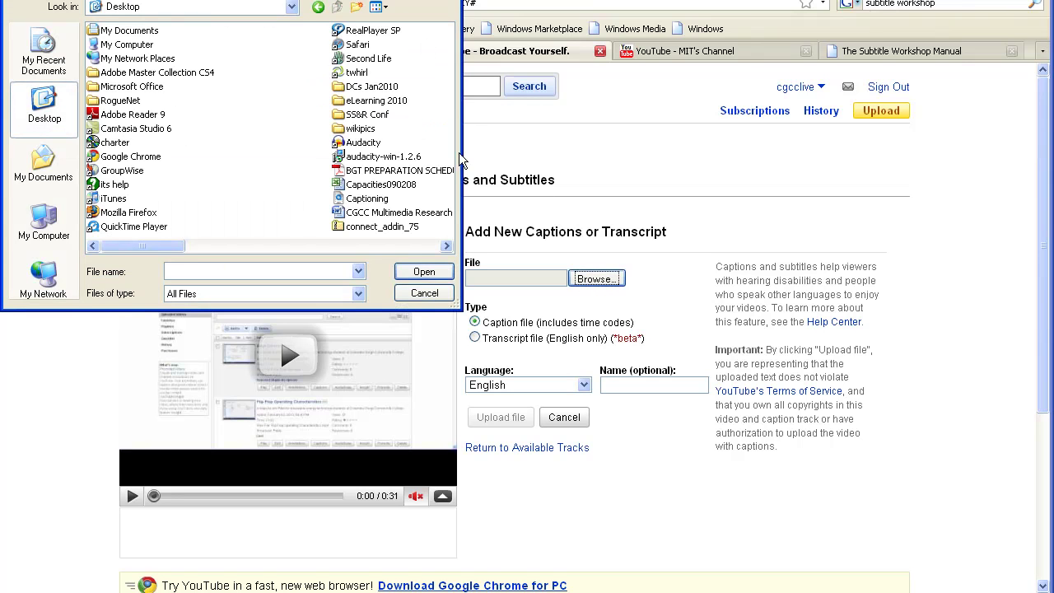
double_click(364, 99)
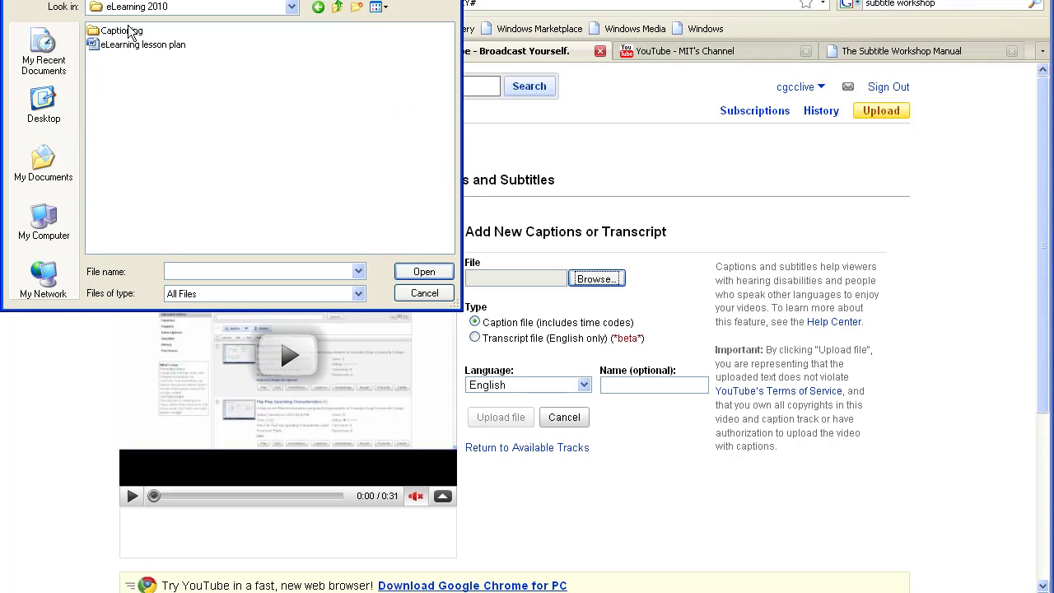
double_click(123, 30)
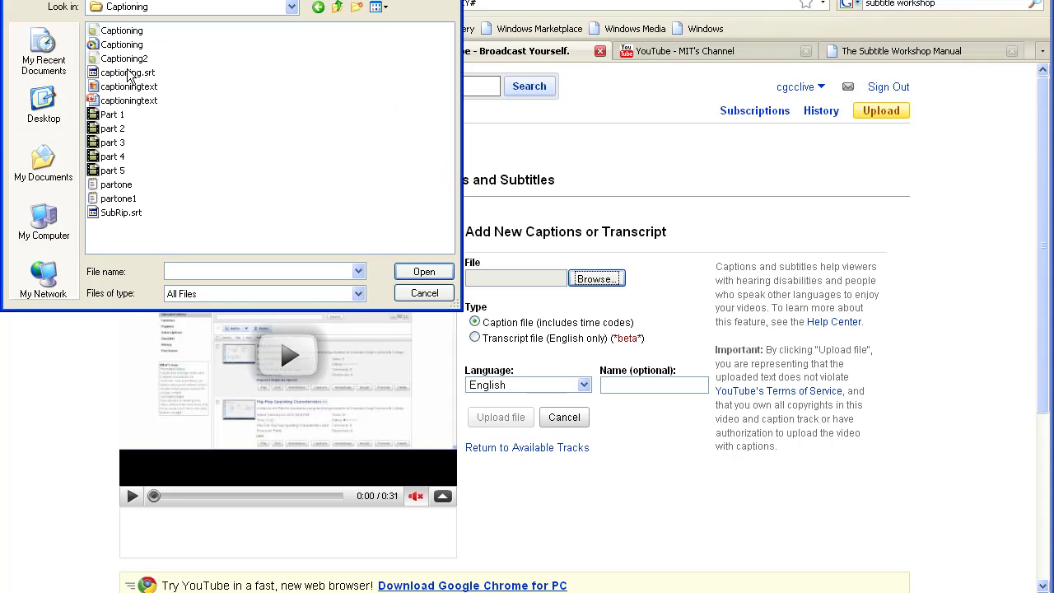
double_click(128, 73)
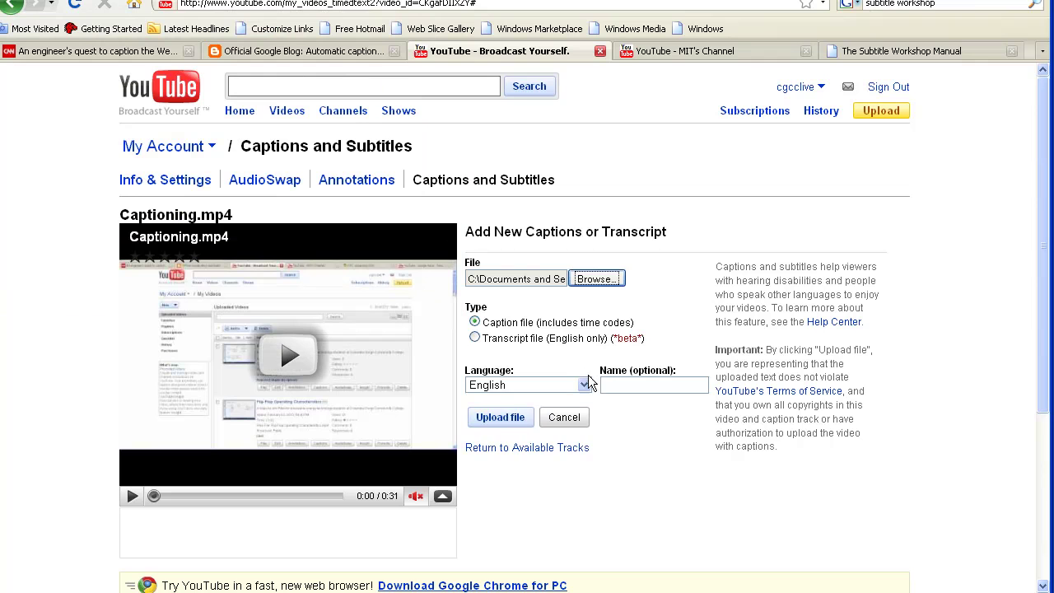
left_click(491, 420)
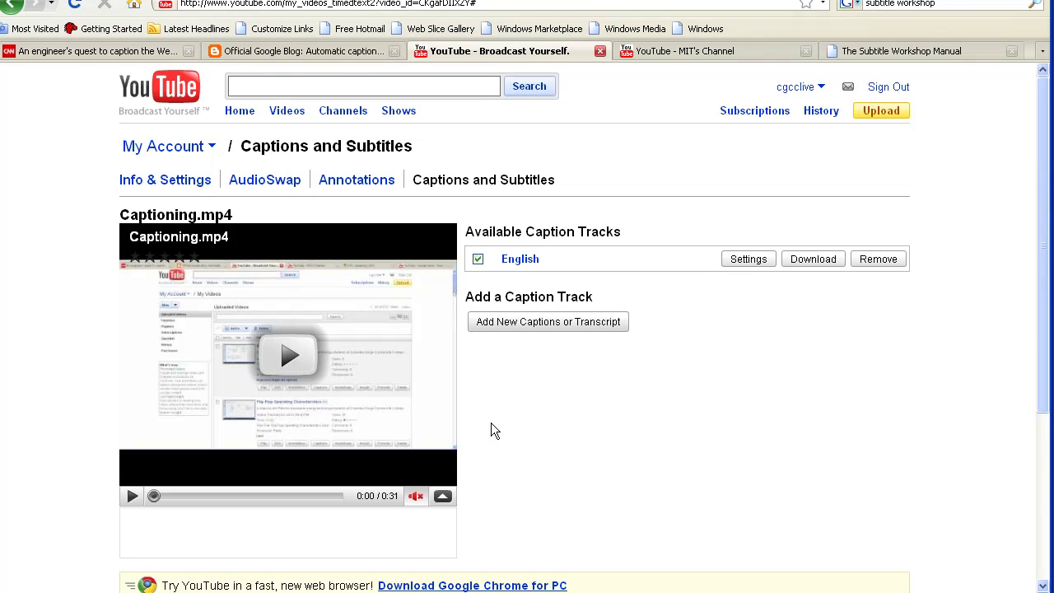
Play Captioning.mp4 from My Videos with CC captions turned on
left_click(803, 88)
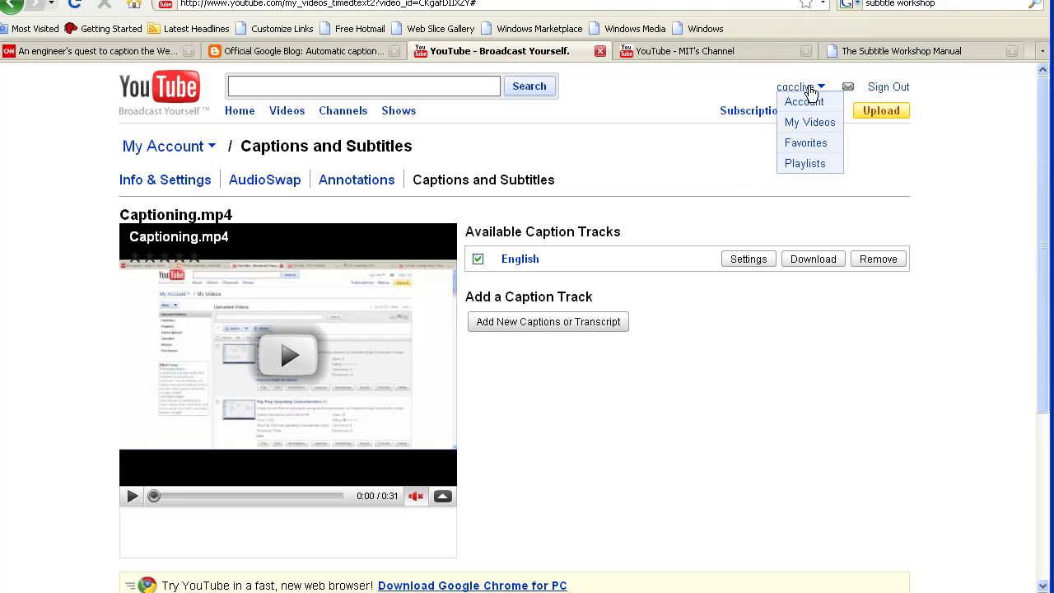
left_click(810, 123)
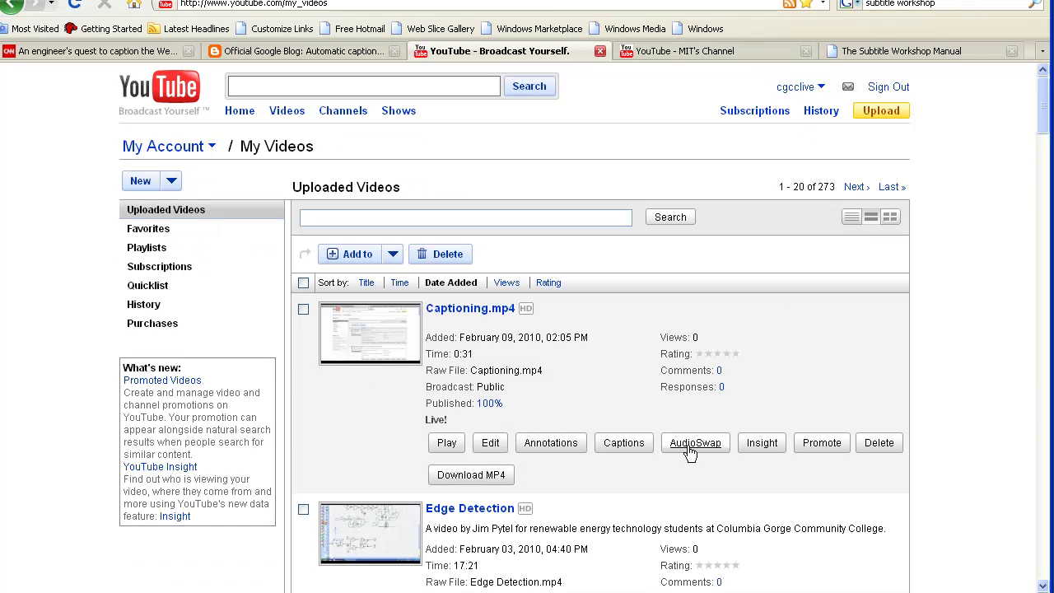
left_click(449, 446)
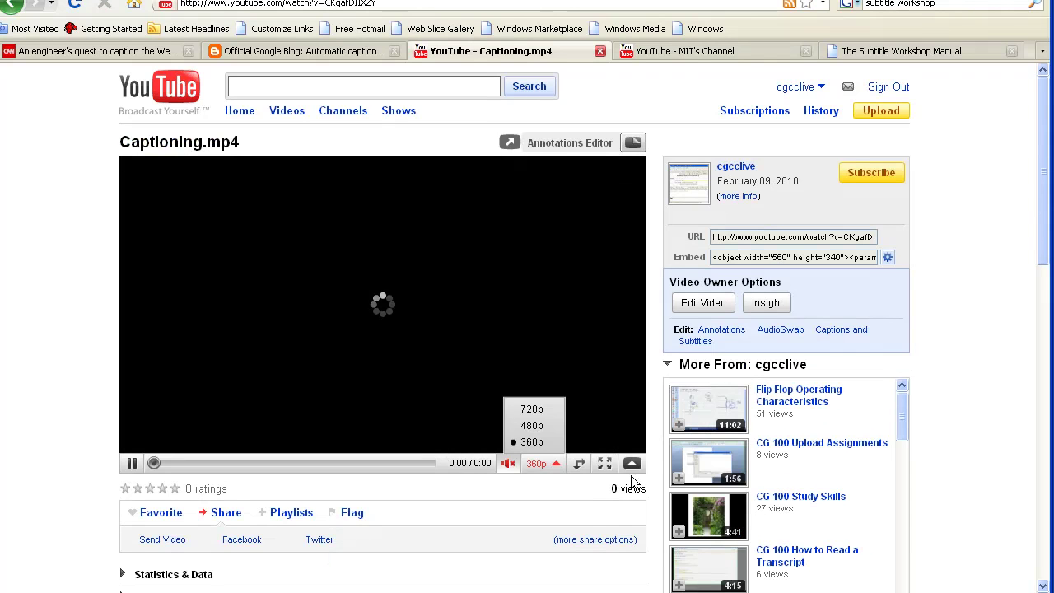
left_click(631, 466)
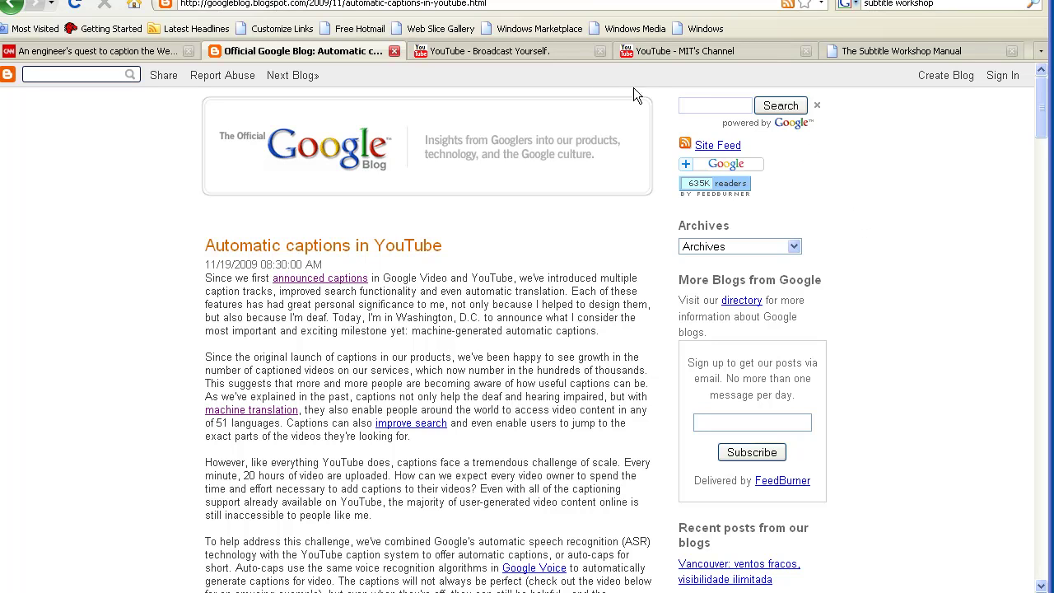
On the Captioning.mp4 captions page, upload a transcript-only text file without timings
left_click(533, 55)
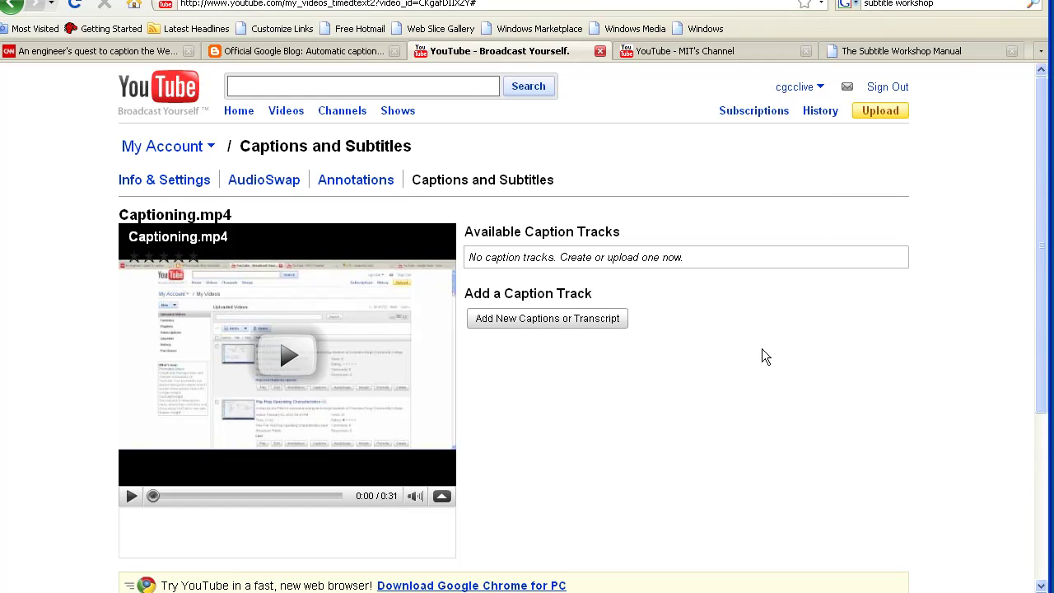
left_click(562, 324)
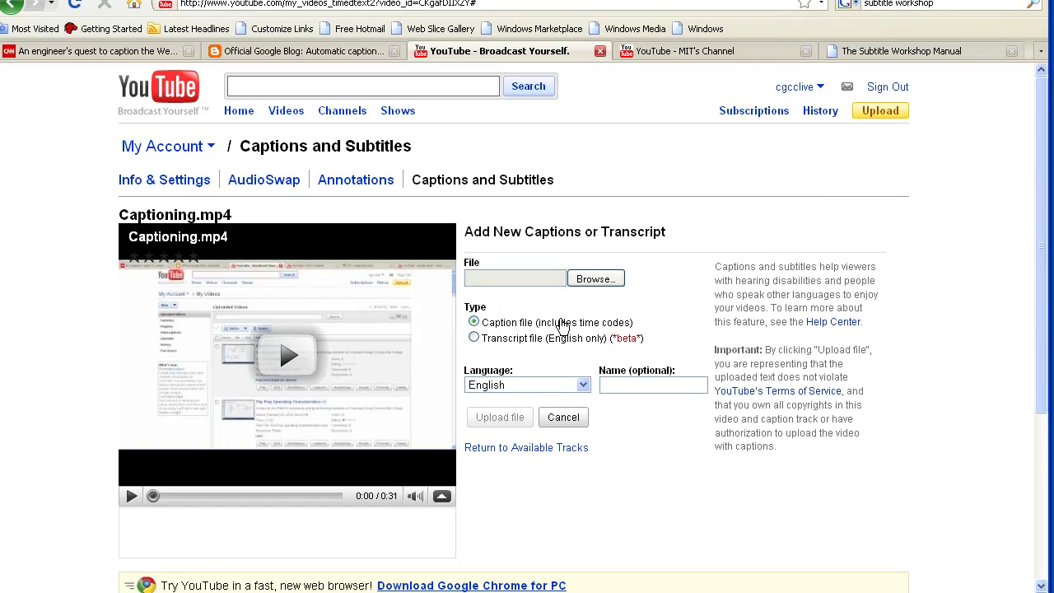
left_click(474, 338)
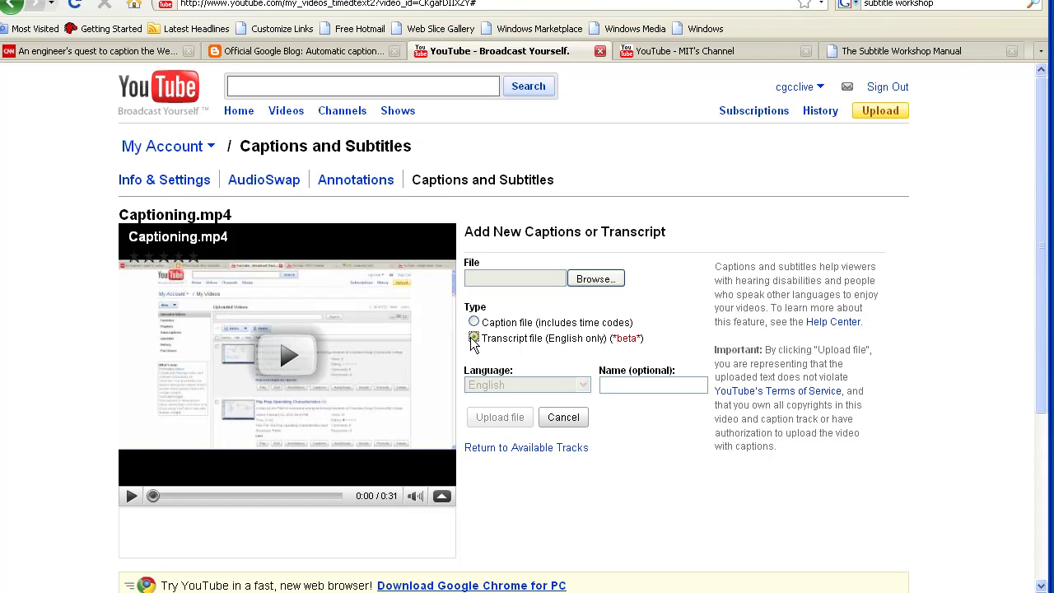
left_click(594, 281)
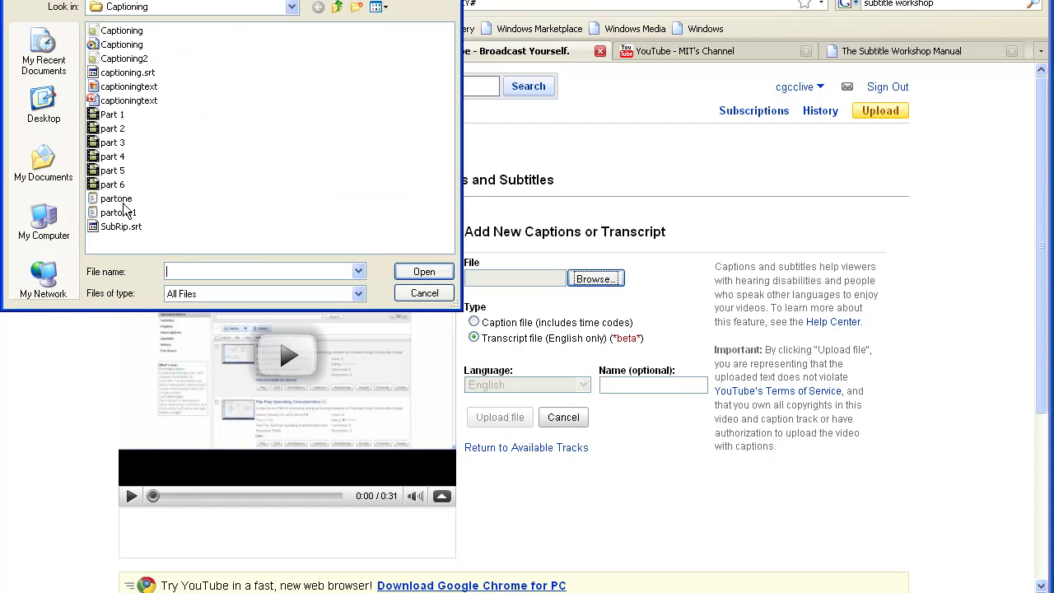
double_click(123, 212)
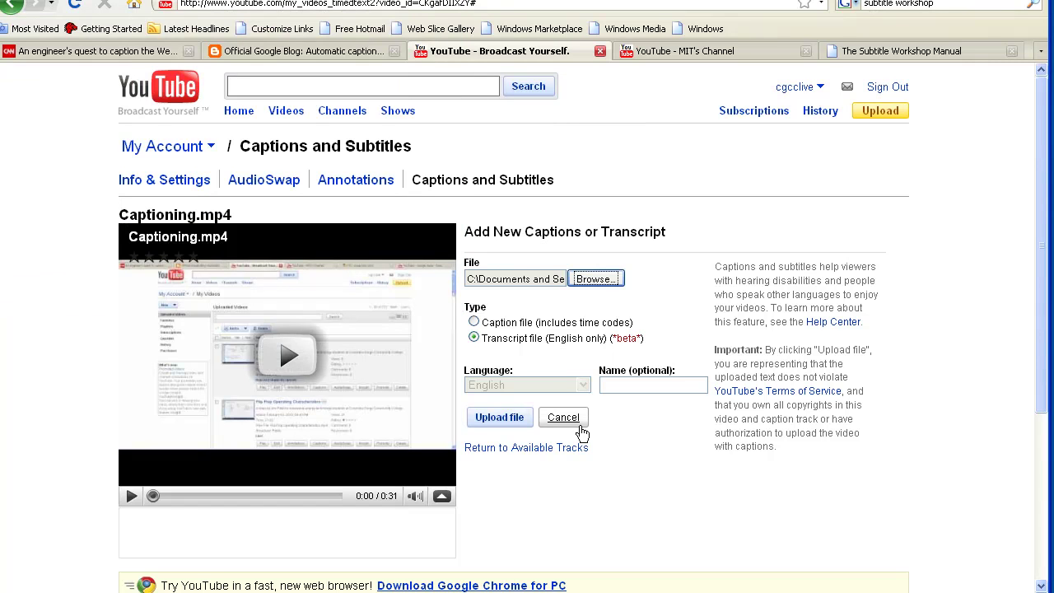
left_click(503, 417)
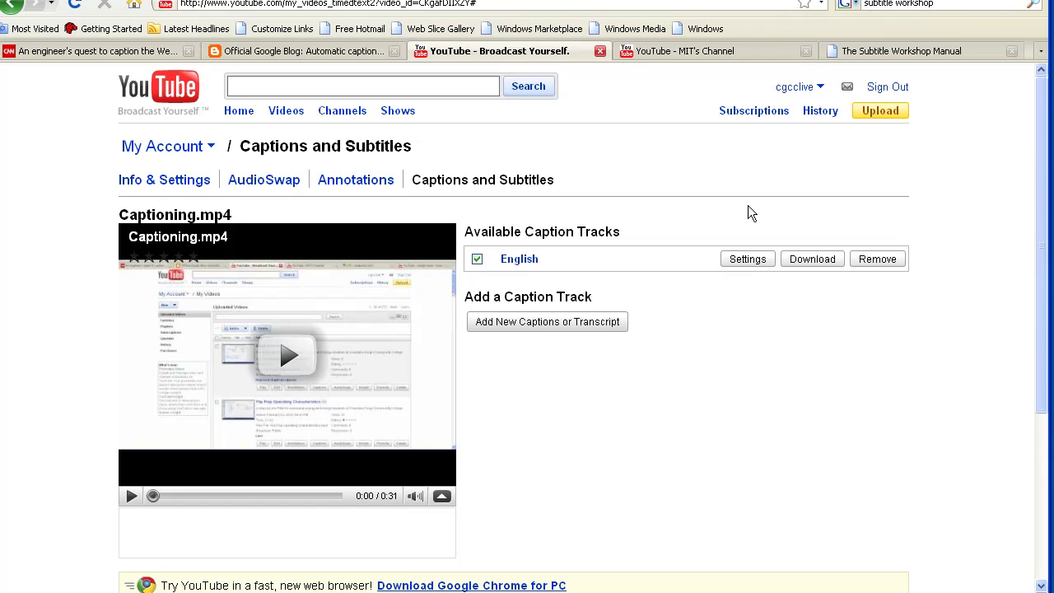
Play Captioning.mp4 again from the My Videos list
mouse_move(796, 92)
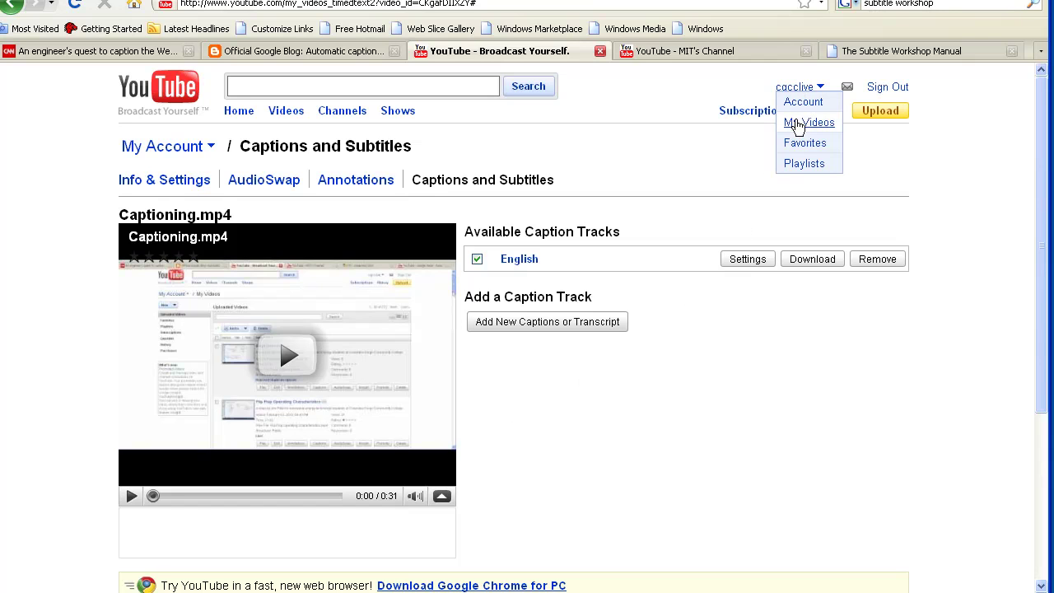
left_click(804, 123)
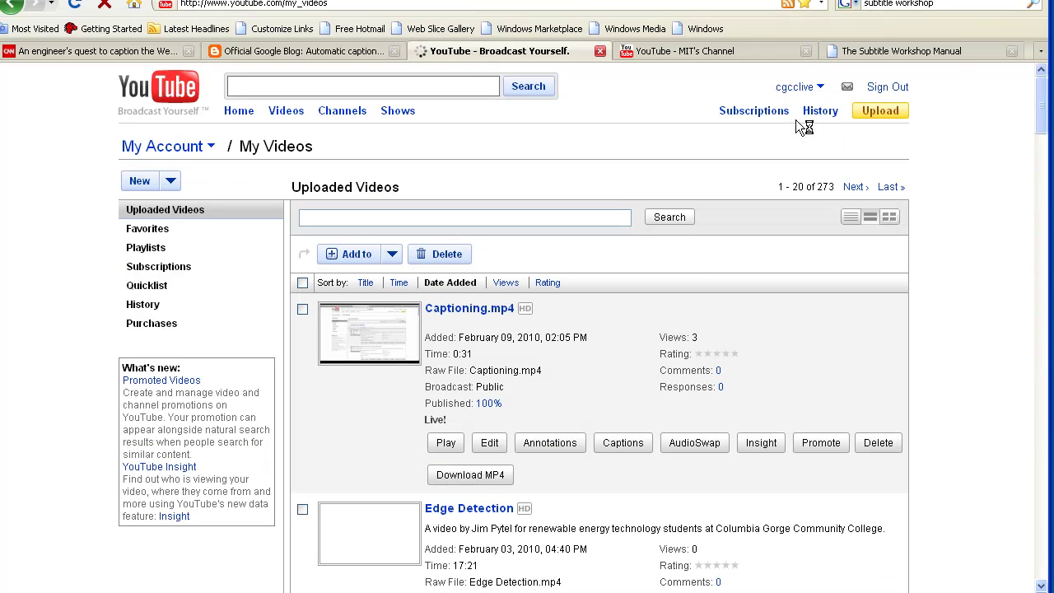
left_click(449, 444)
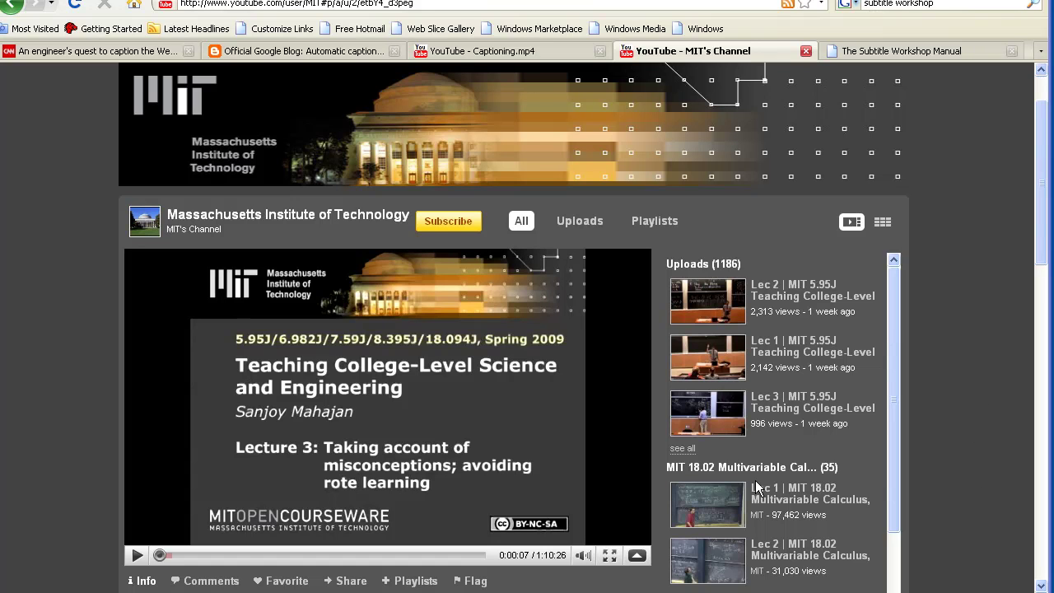
Start YouTube's Transcribe Audio on MIT's Lecture 3 and accept the transcribing notice to play it
left_click(635, 558)
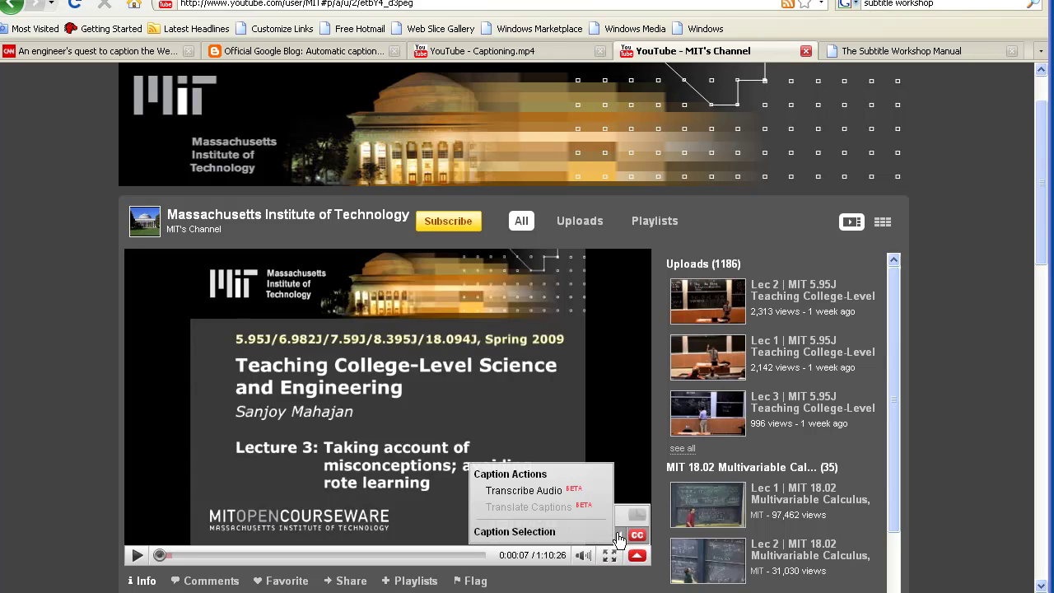
left_click(554, 494)
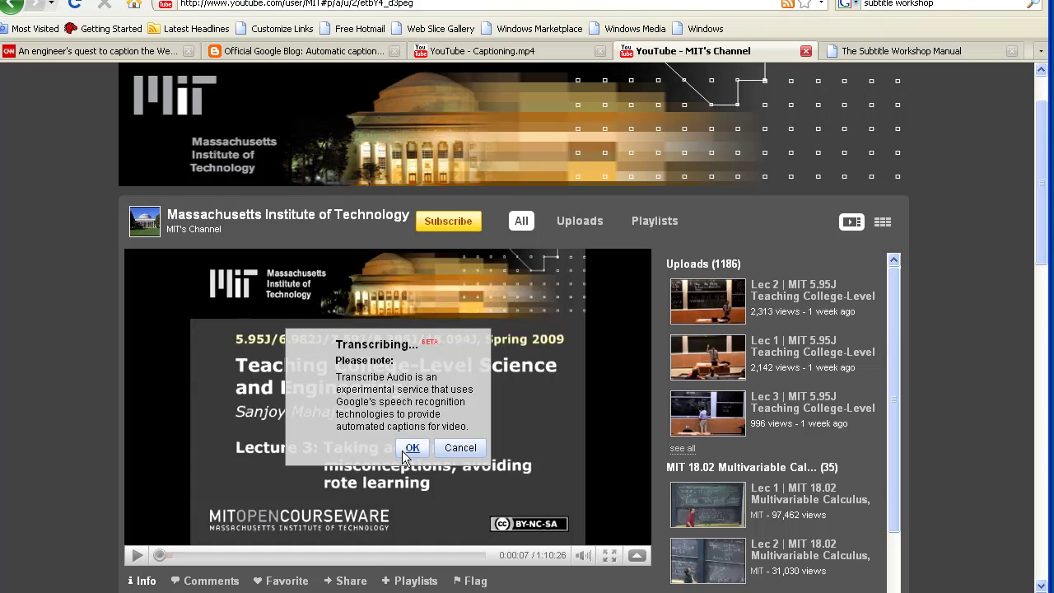
left_click(412, 449)
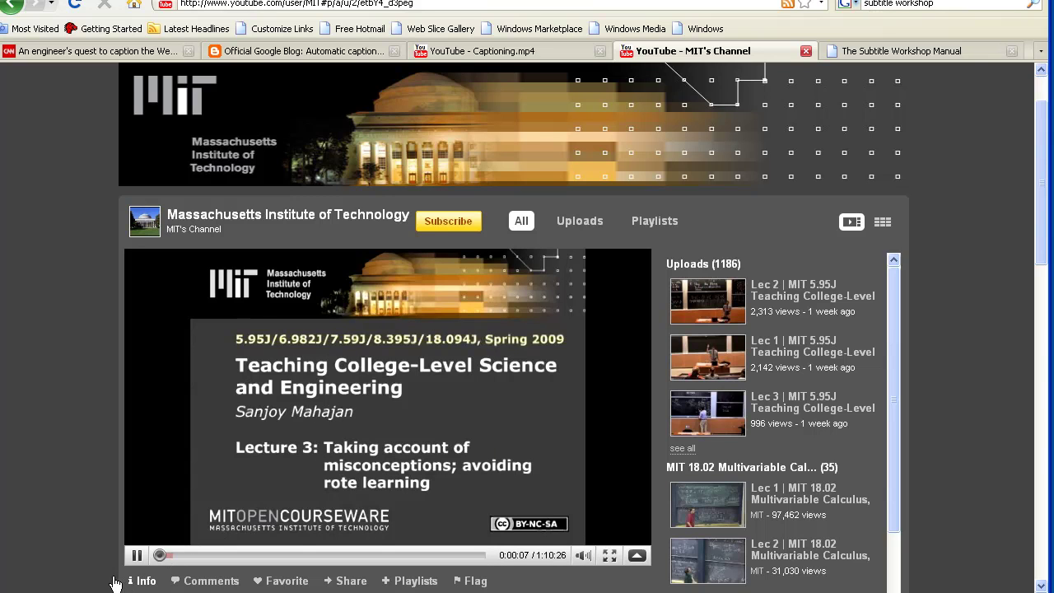